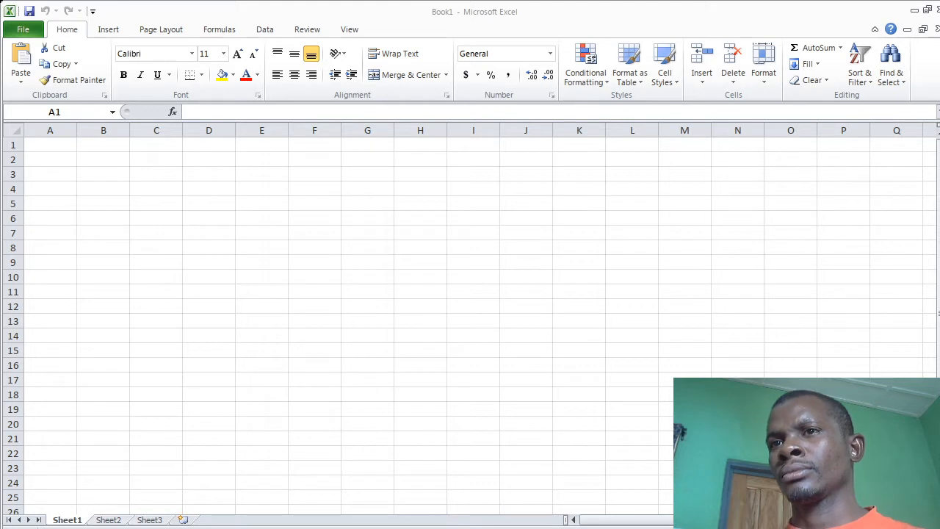
# Step: Rename Sheet1 as JSS 1
pyautogui.click(263, 269)
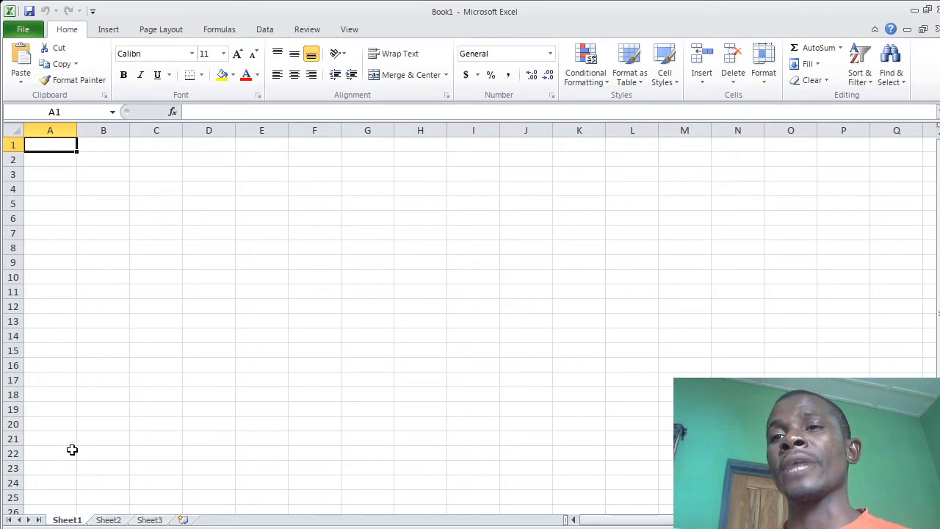
pyautogui.doubleClick(69, 521)
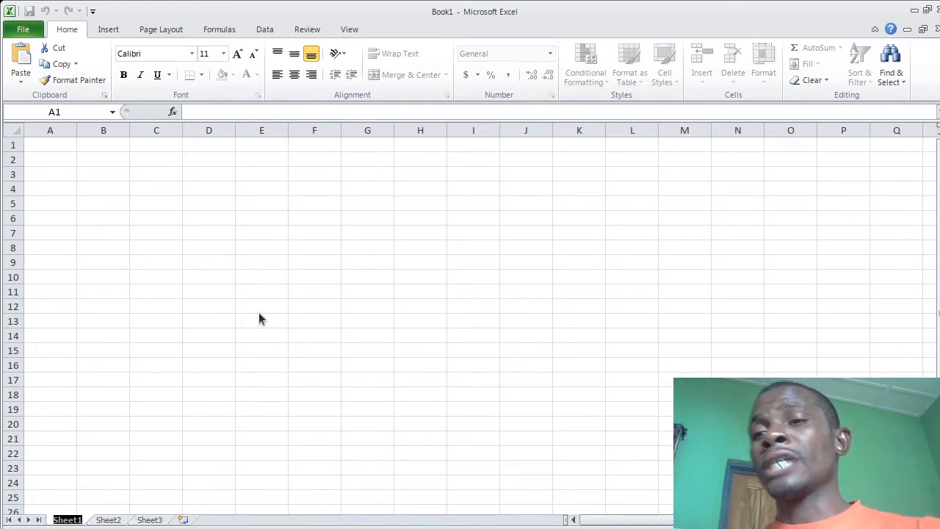
pyautogui.write('JSS 1')
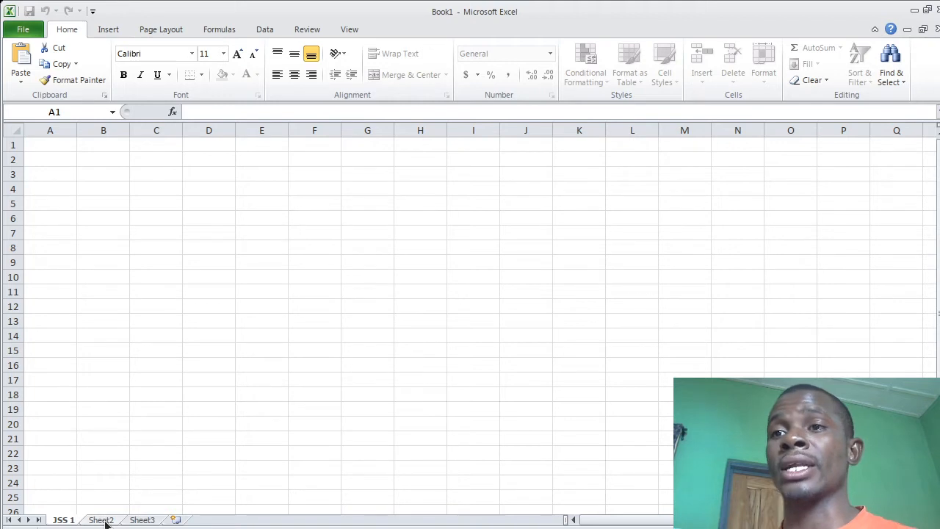
# Step: Rename Sheet2 as JSS 2
pyautogui.click(106, 521)
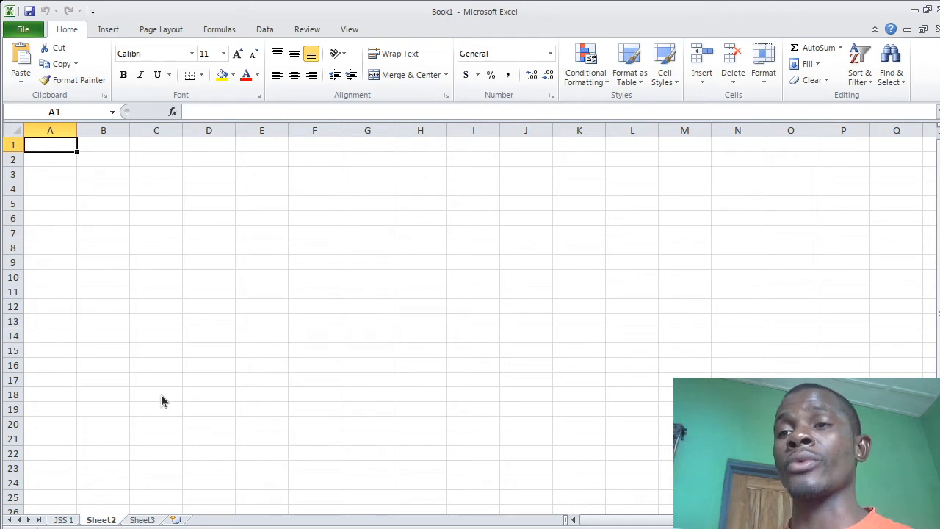
pyautogui.hotkey('alt', 'h')
pyautogui.write('or')
pyautogui.write('JSS 2')
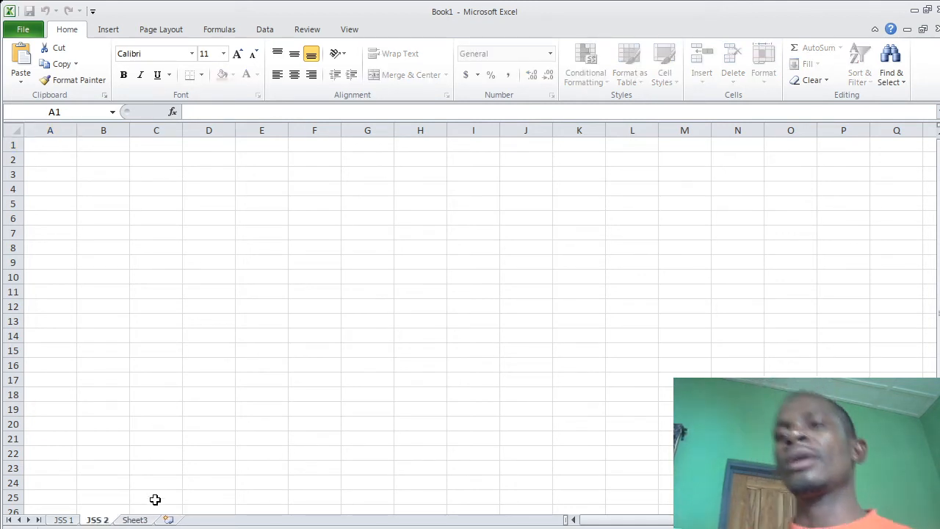
# Step: Rename Sheet3 as JSS 3
pyautogui.click(135, 520)
pyautogui.doubleClick(135, 520)
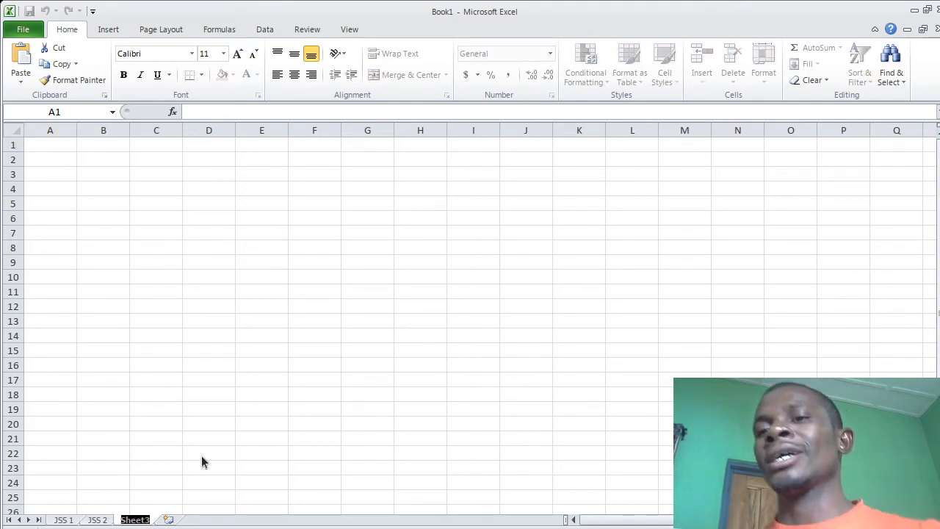
pyautogui.write('JSS 3')
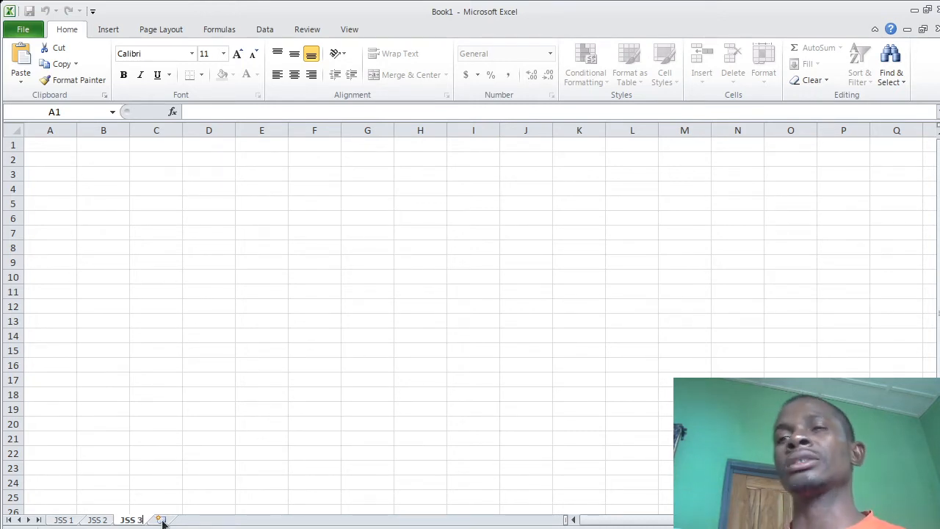
pyautogui.press('Return')
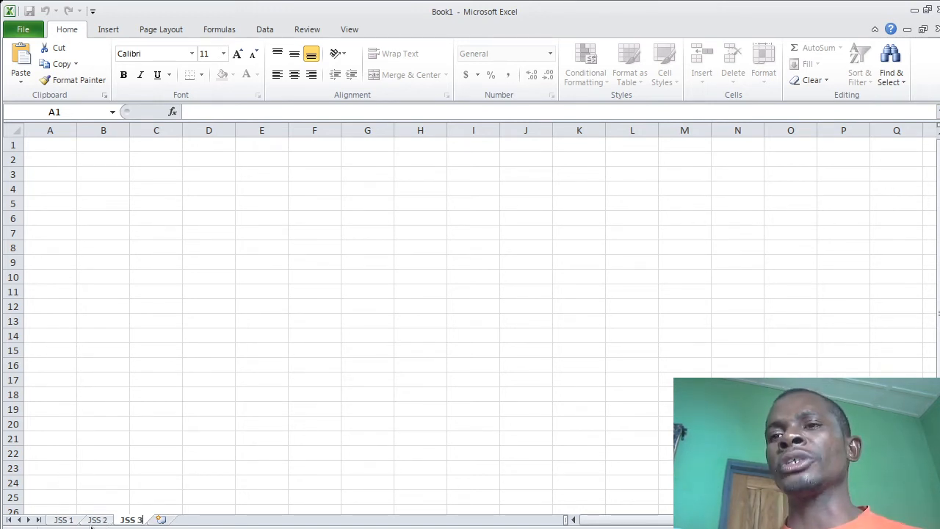
# Step: Switch between the JSS 1, JSS 2 and JSS 3 sheets to examine each one
pyautogui.click(67, 520)
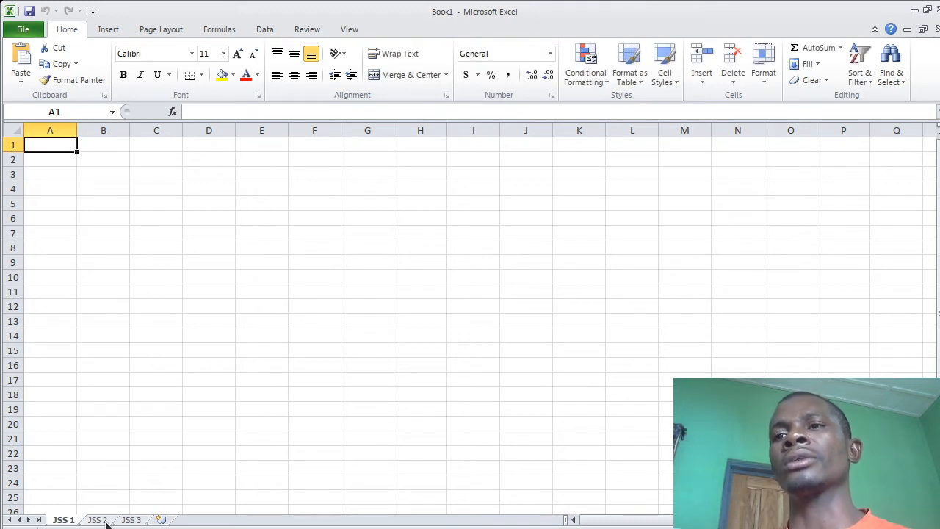
pyautogui.click(104, 520)
pyautogui.click(68, 522)
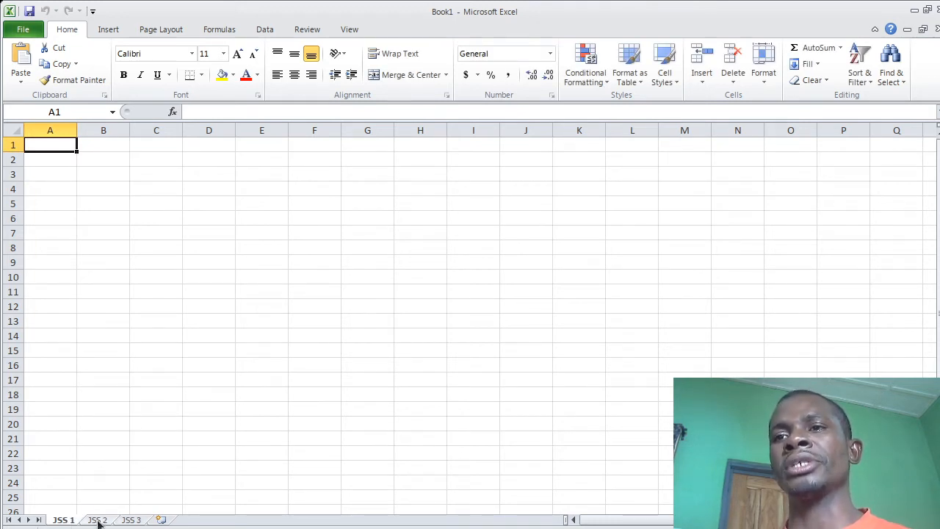
pyautogui.click(100, 521)
pyautogui.click(67, 523)
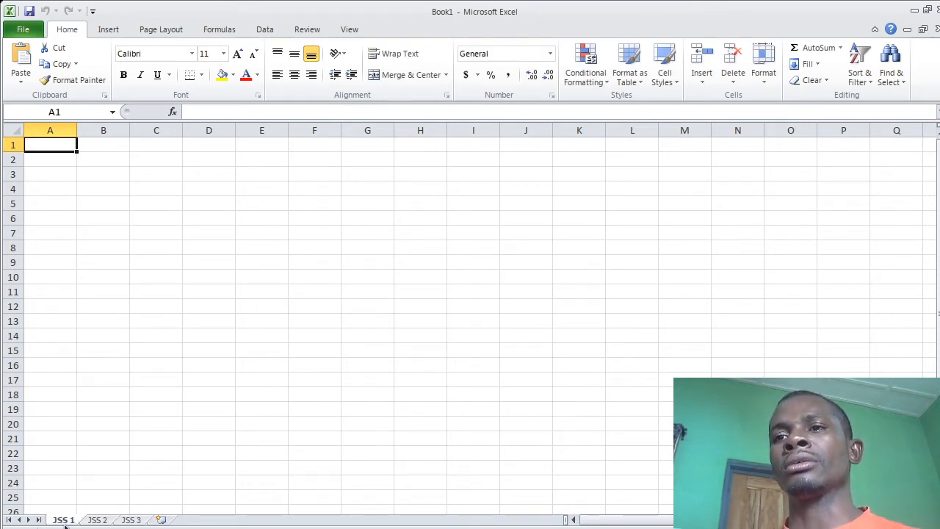
pyautogui.click(101, 523)
pyautogui.click(129, 520)
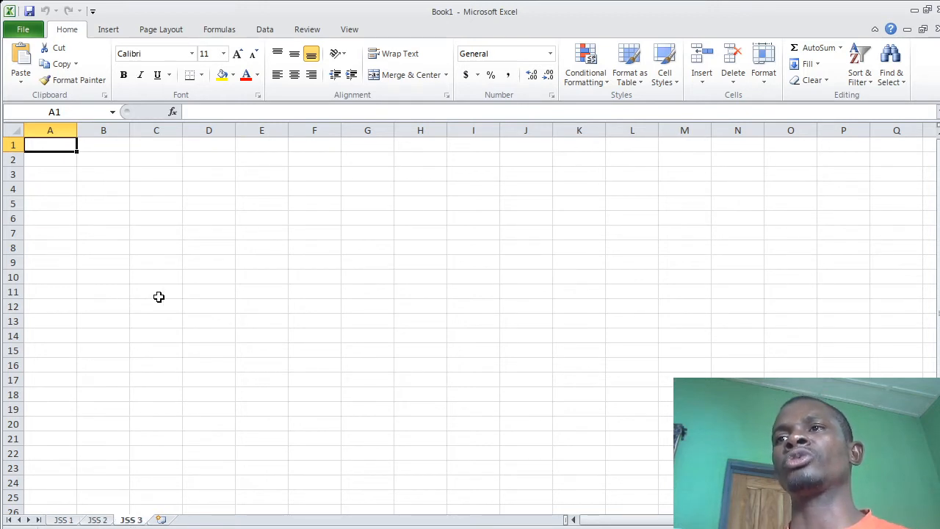
pyautogui.click(201, 253)
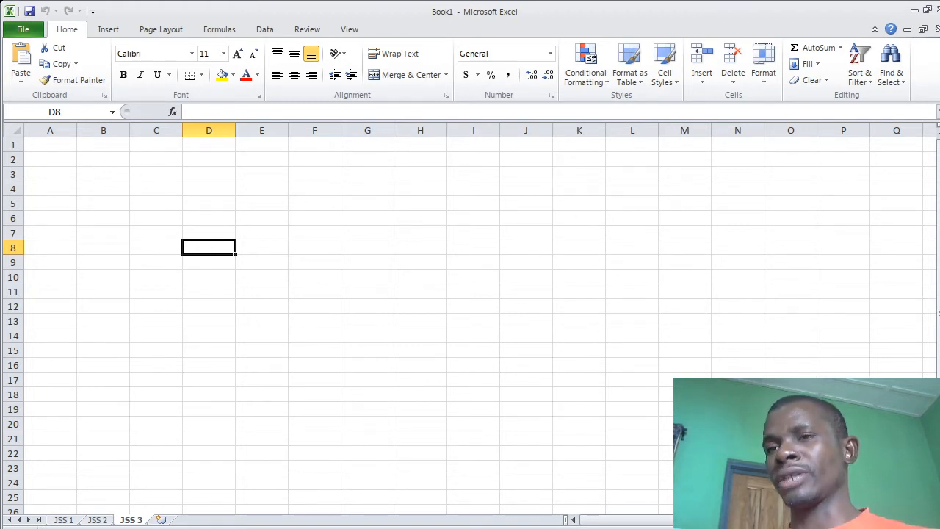
# Step: Choose a paper size for the JSS 1 sheet so its page boundaries are marked
pyautogui.click(69, 521)
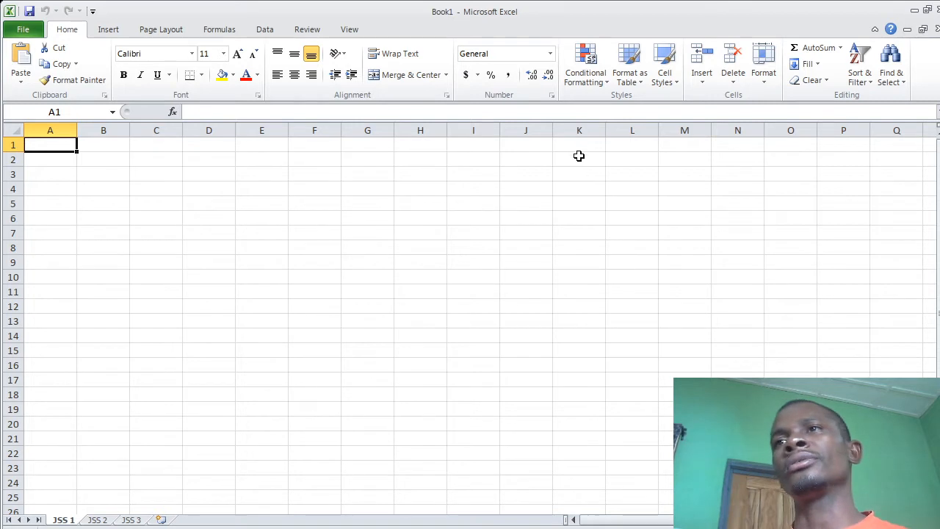
pyautogui.click(166, 33)
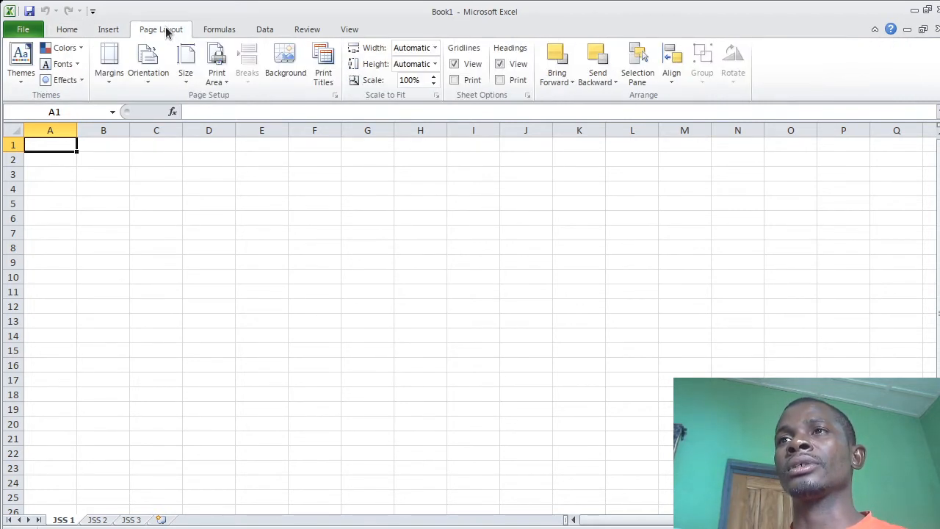
pyautogui.click(187, 83)
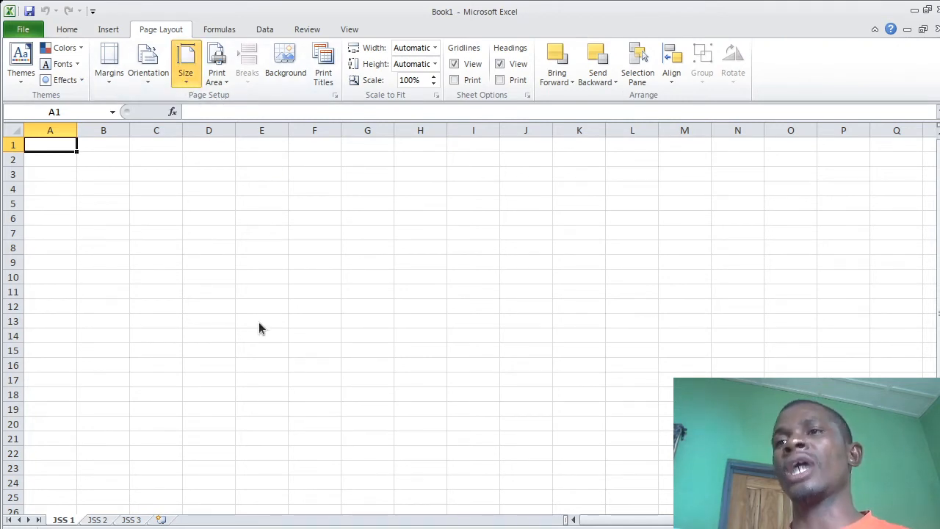
pyautogui.click(223, 400)
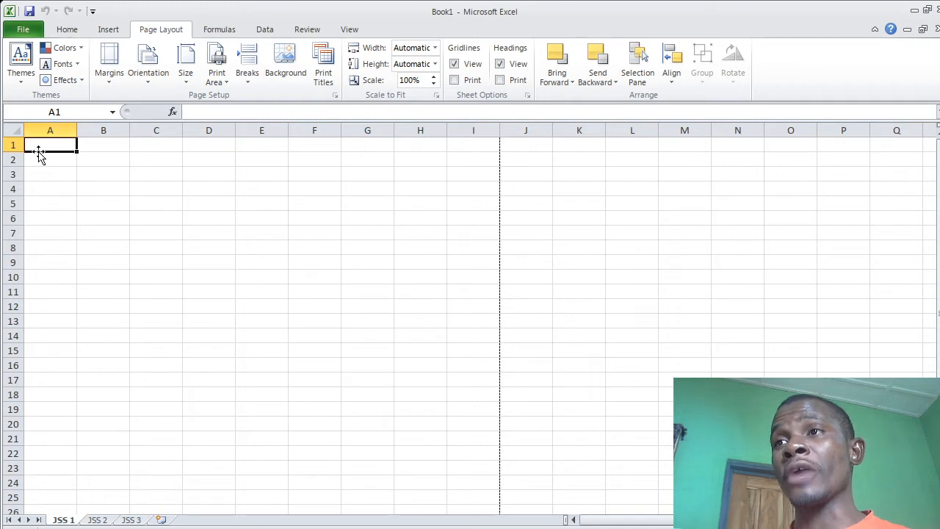
# Step: Enter 50 in cell A50 and 100 in cell A51, on either side of the horizontal page break
pyautogui.click(481, 147)
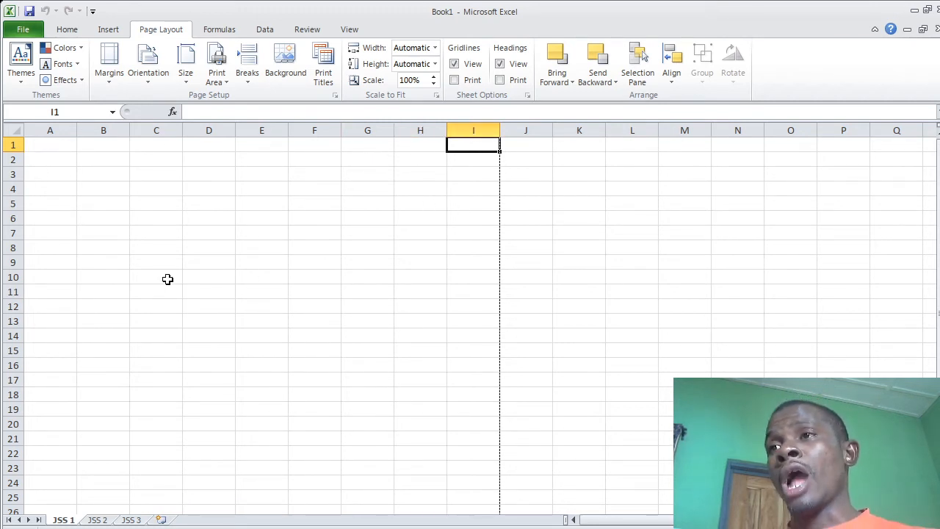
pyautogui.scroll(-4, 169, 275)
pyautogui.scroll(-9, 185, 275)
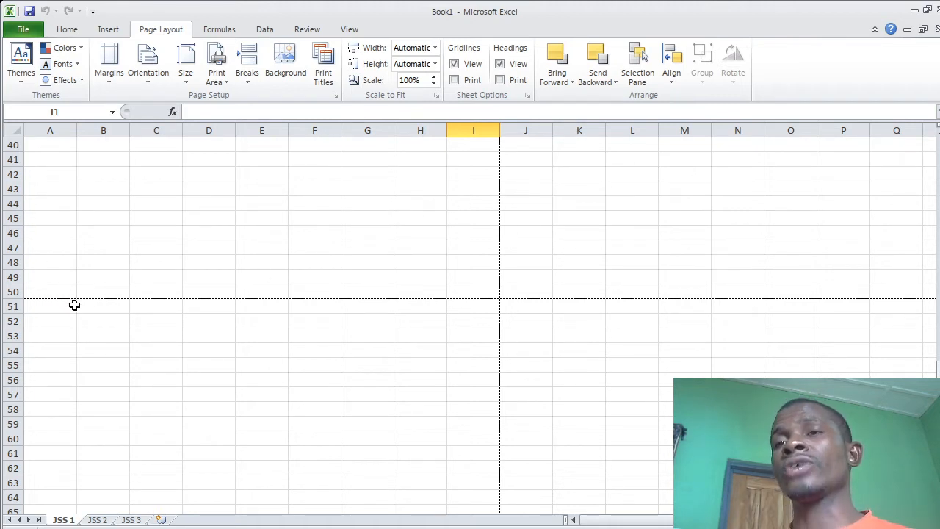
pyautogui.click(48, 292)
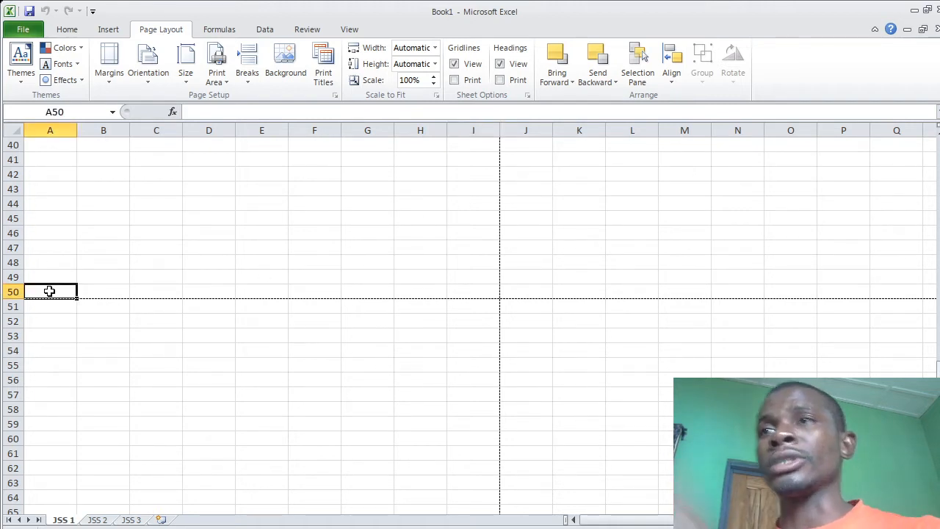
pyautogui.write('50')
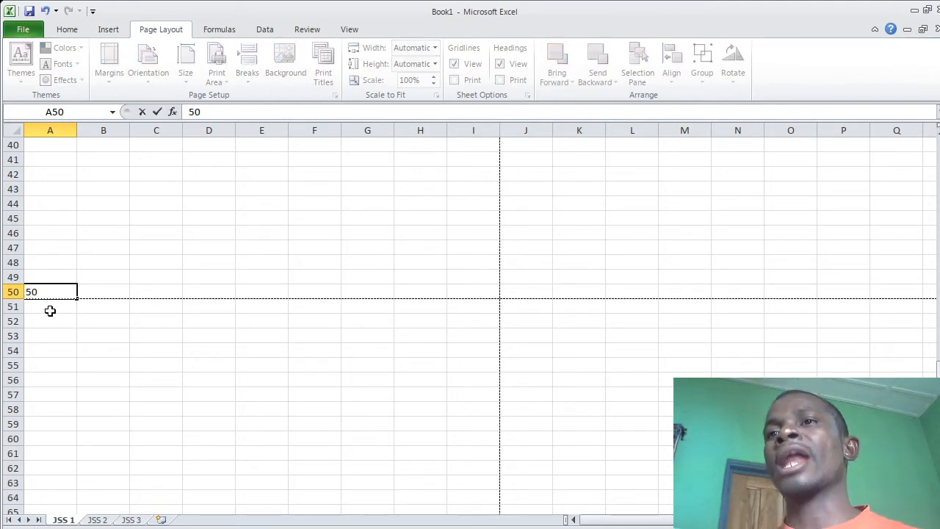
pyautogui.click(49, 310)
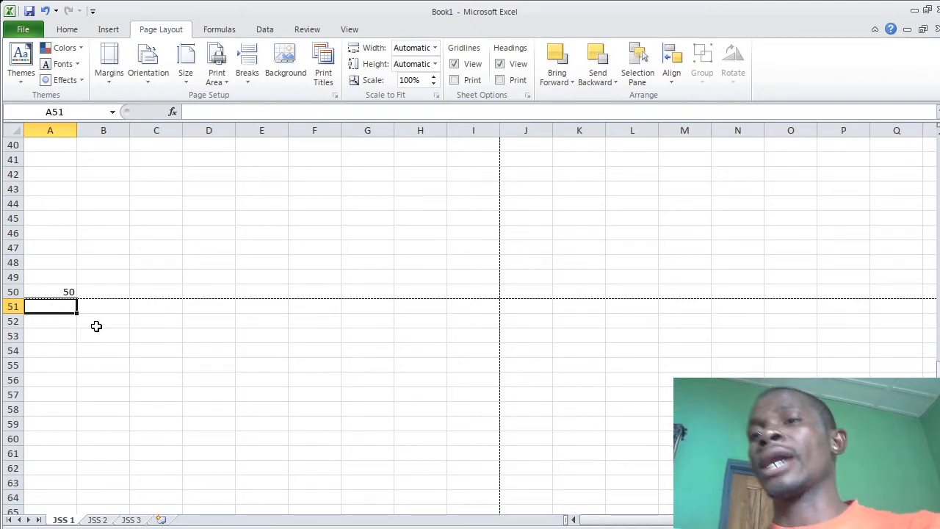
pyautogui.write('100')
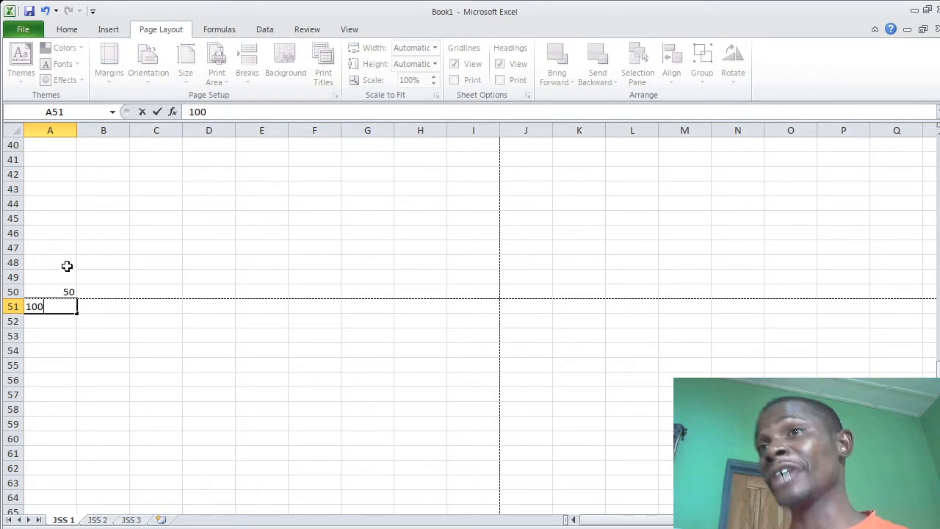
pyautogui.click(67, 264)
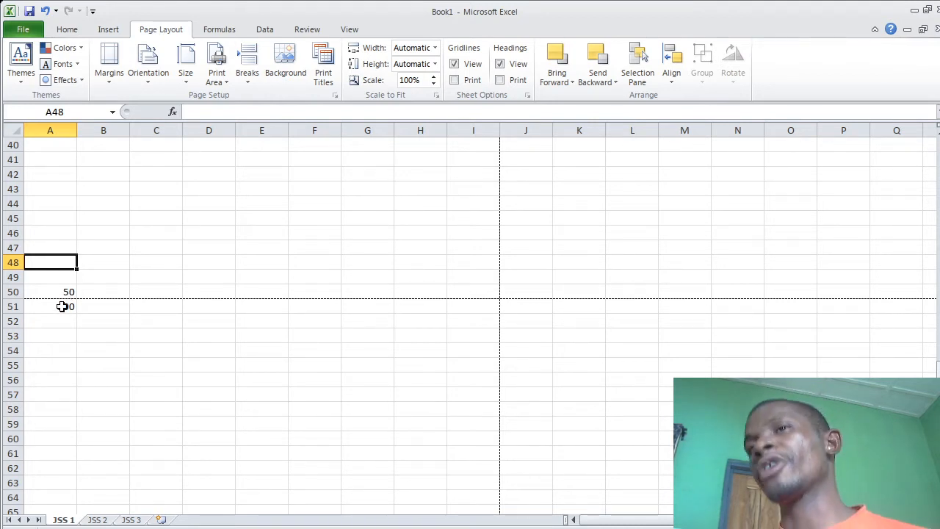
# Step: Clear the sample numbers from cells A51 and A50
pyautogui.click(62, 307)
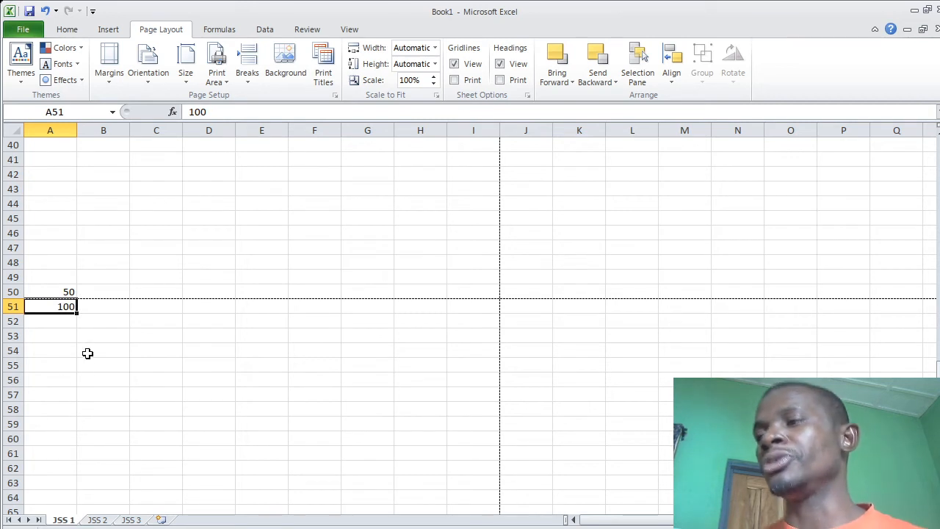
pyautogui.press('Delete')
pyautogui.click(66, 288)
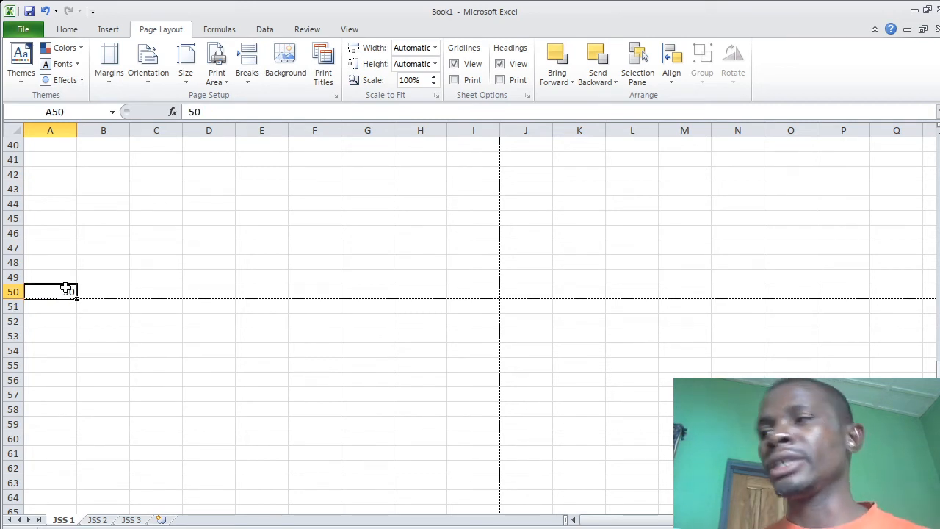
pyautogui.press('Delete')
pyautogui.scroll(13, 99, 289)
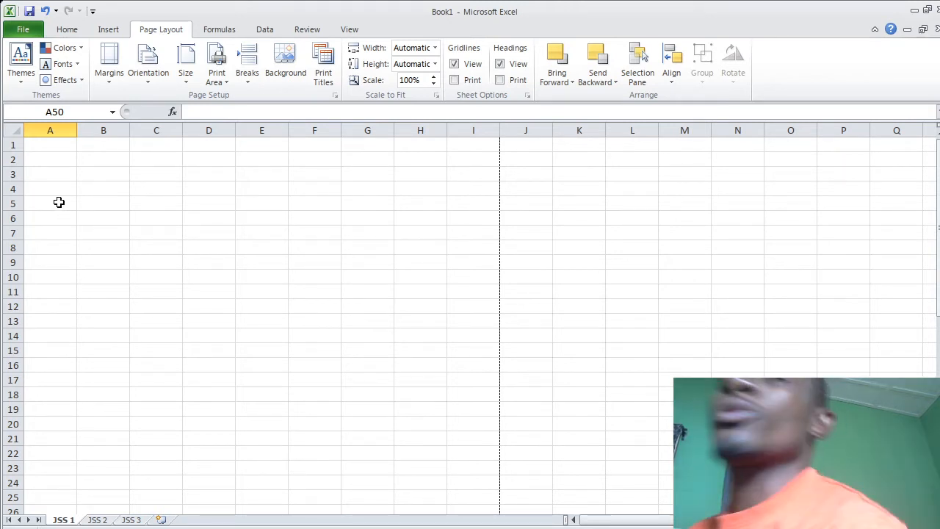
# Step: Enter the numbers 60, 70, 35 and 67 in cells A1 to D1 of the JSS 1 sheet
pyautogui.click(52, 148)
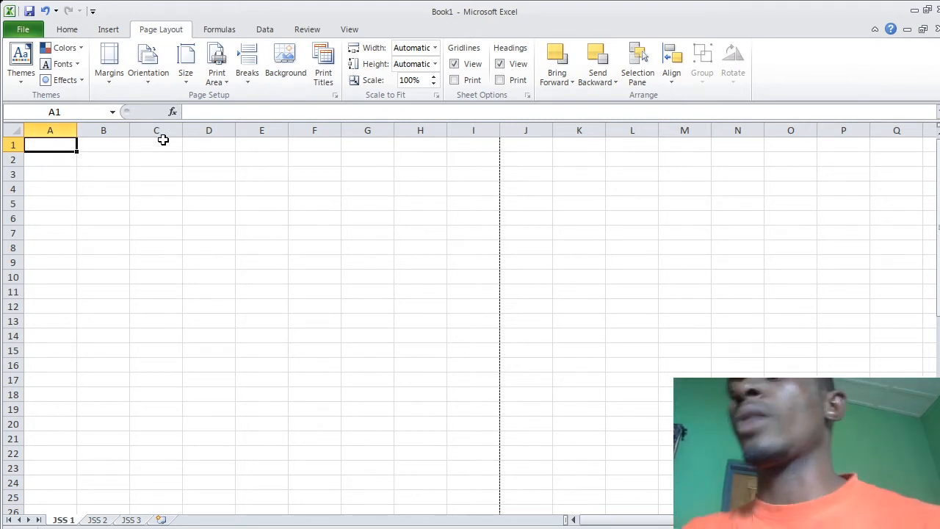
pyautogui.write('6')
pyautogui.write('0')
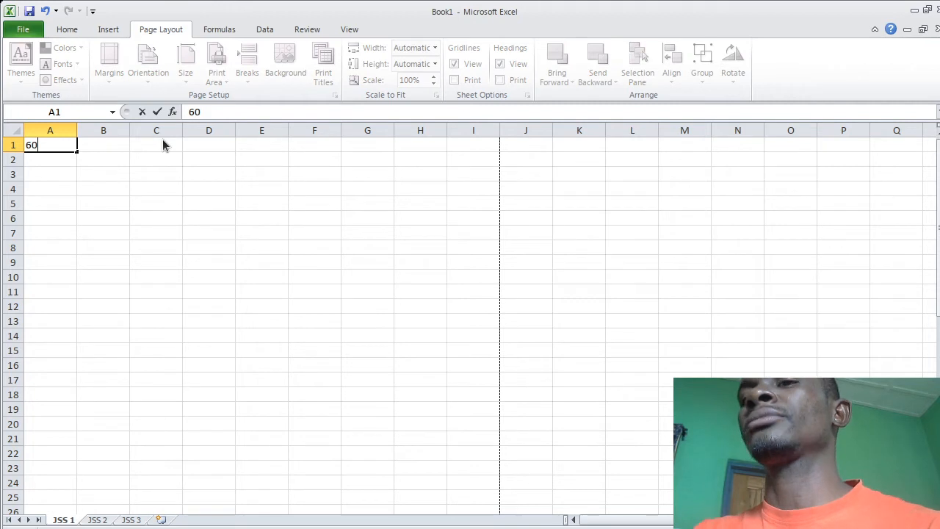
pyautogui.press('Tab')
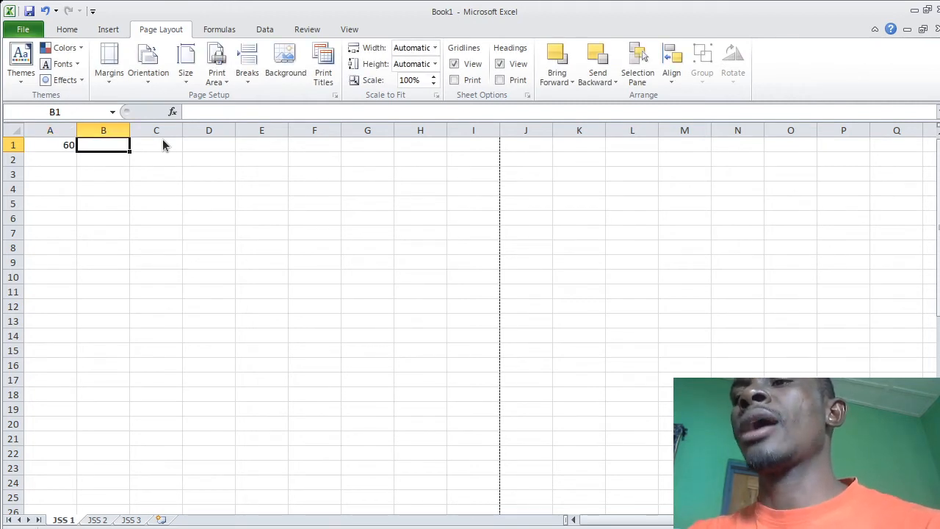
pyautogui.write('70')
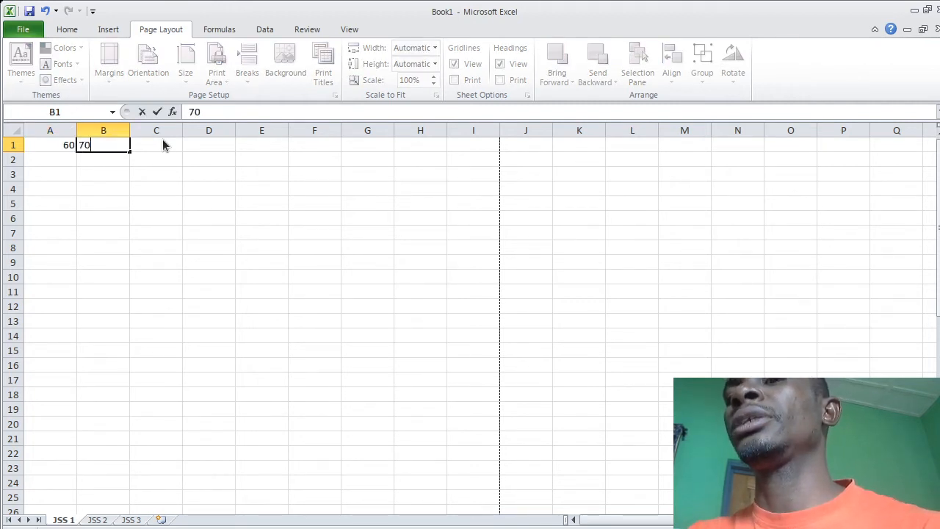
pyautogui.press('Tab')
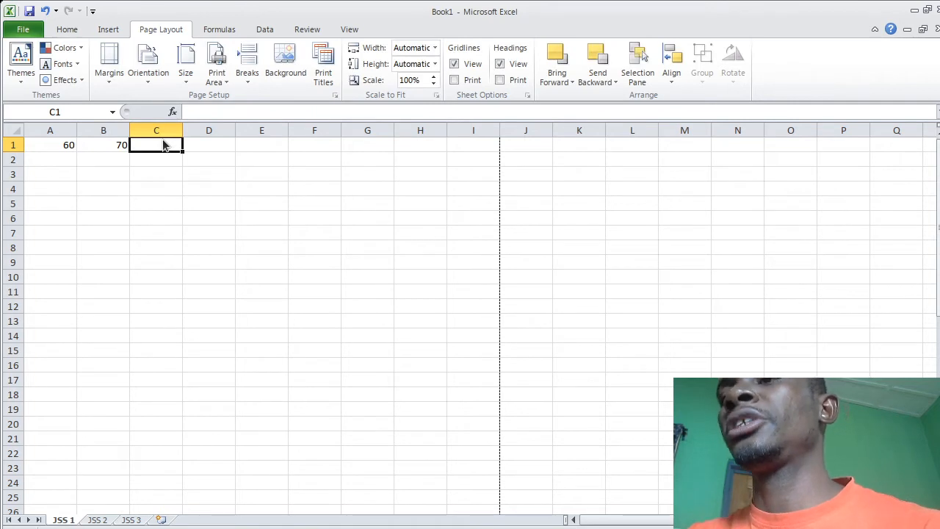
pyautogui.write('35')
pyautogui.press('Tab')
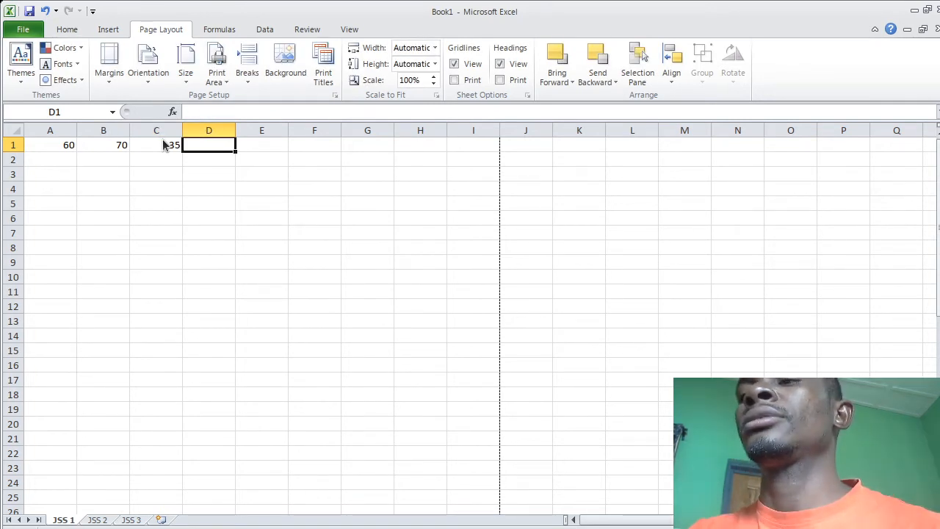
pyautogui.write('67')
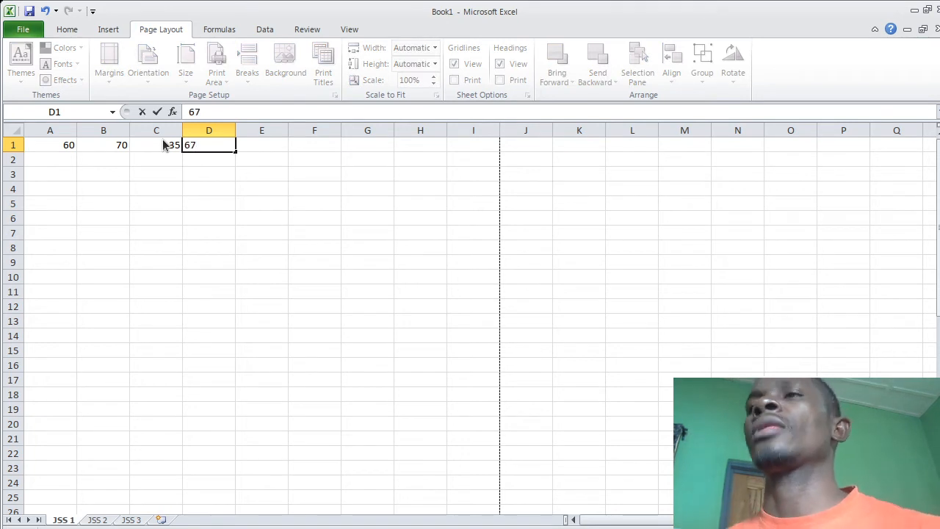
pyautogui.click(265, 145)
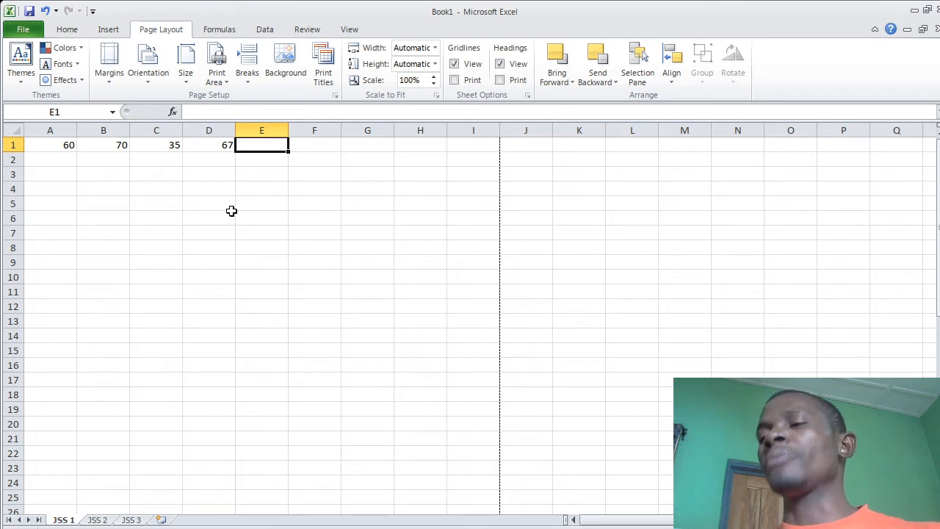
# Step: Enter the addition formula =A1+B1+C1+C1 in cell E1 of the JSS 1 sheet
pyautogui.write('=')
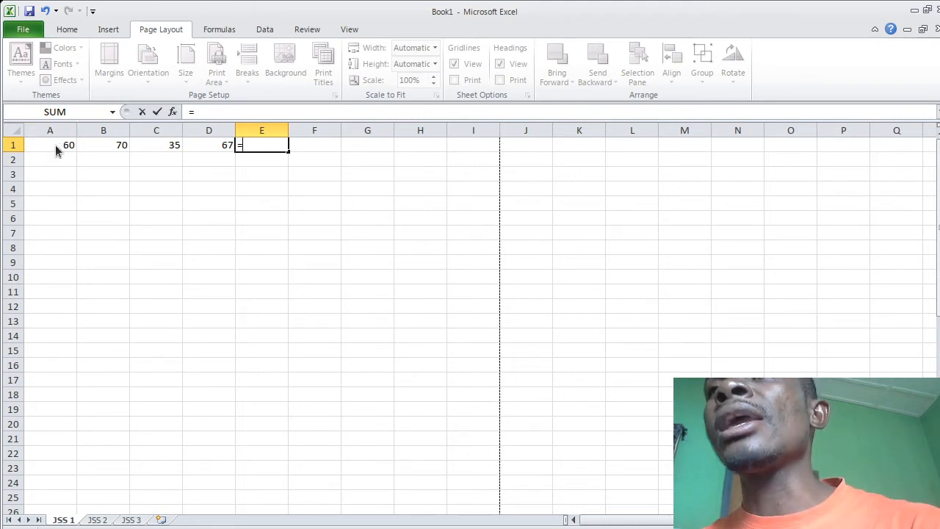
pyautogui.write('A1')
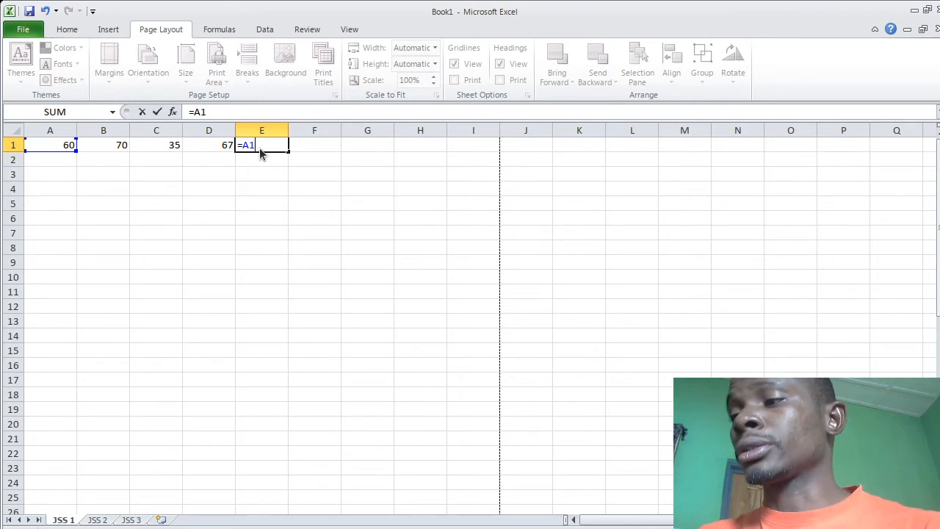
pyautogui.write('+')
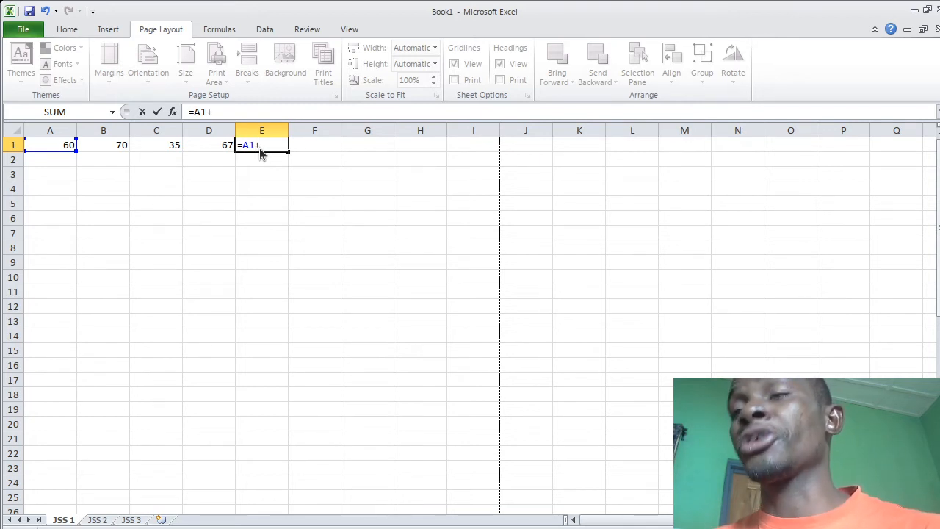
pyautogui.click(117, 145)
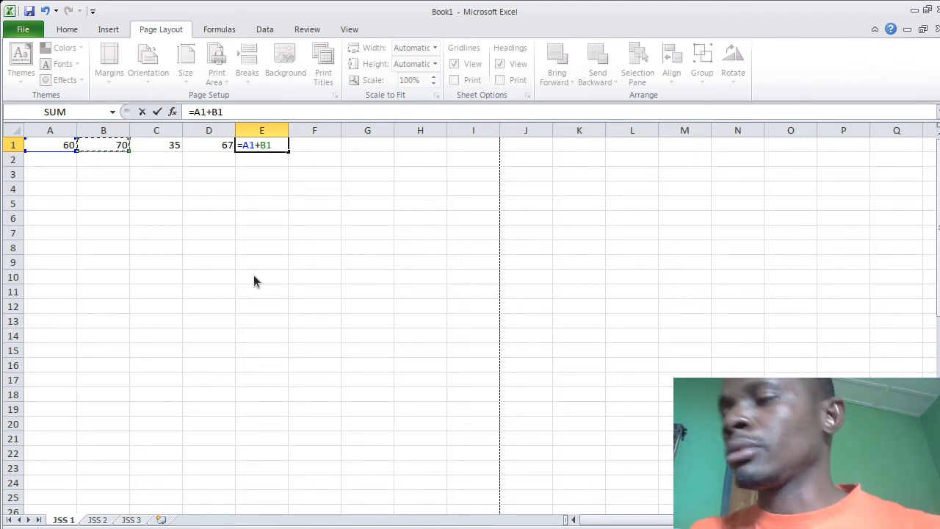
pyautogui.write('+')
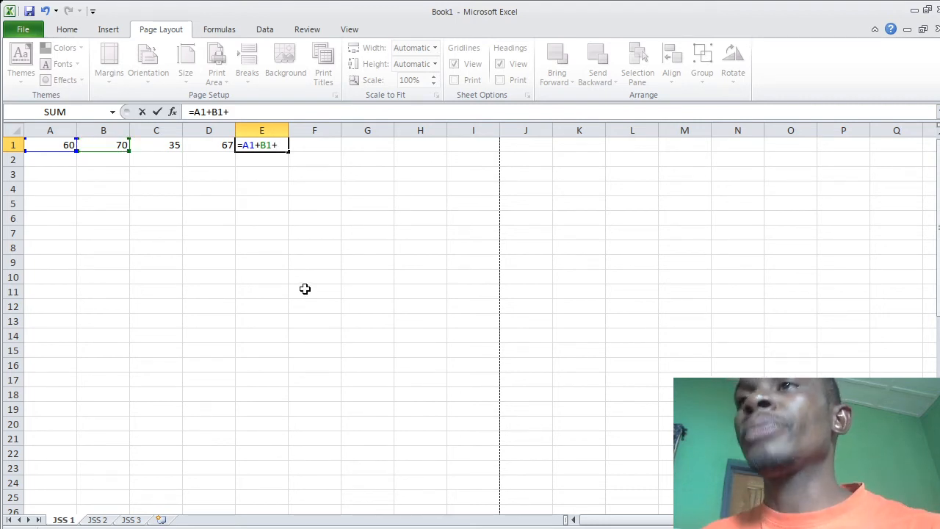
pyautogui.click(169, 144)
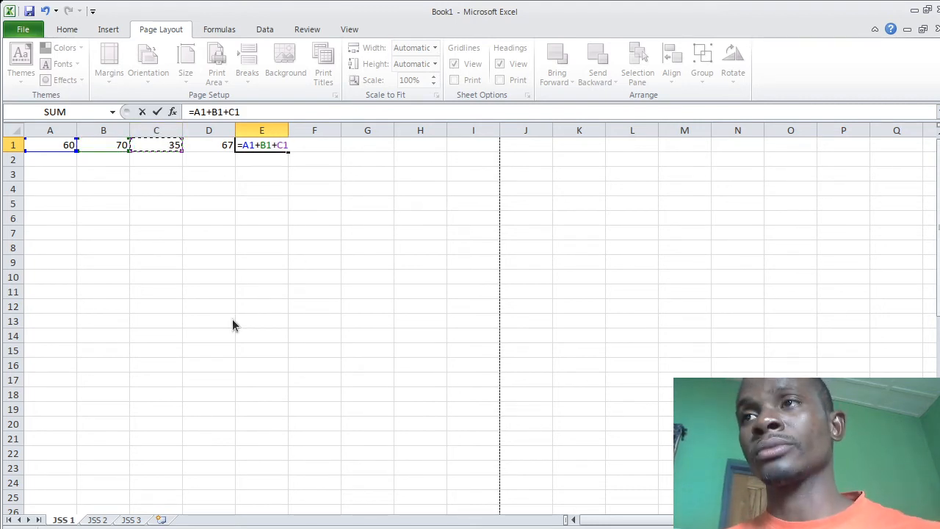
pyautogui.write('+')
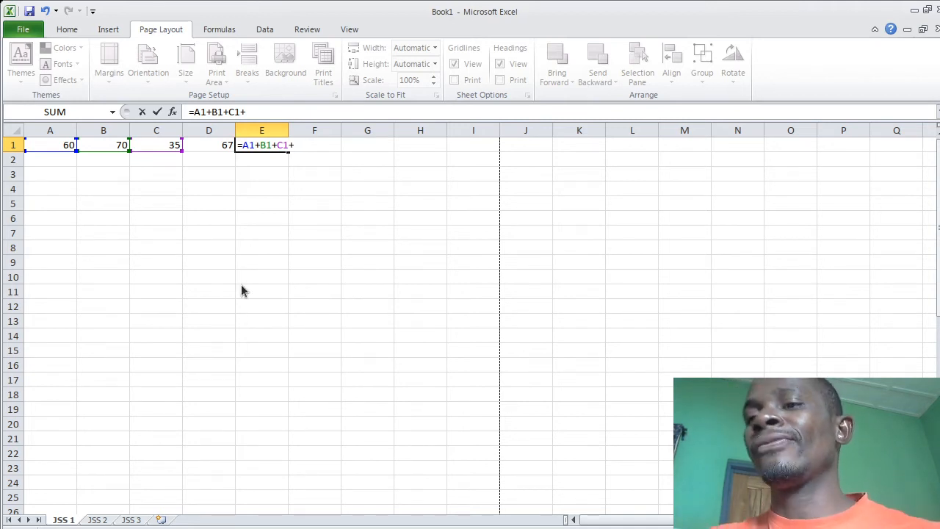
pyautogui.write('C1')
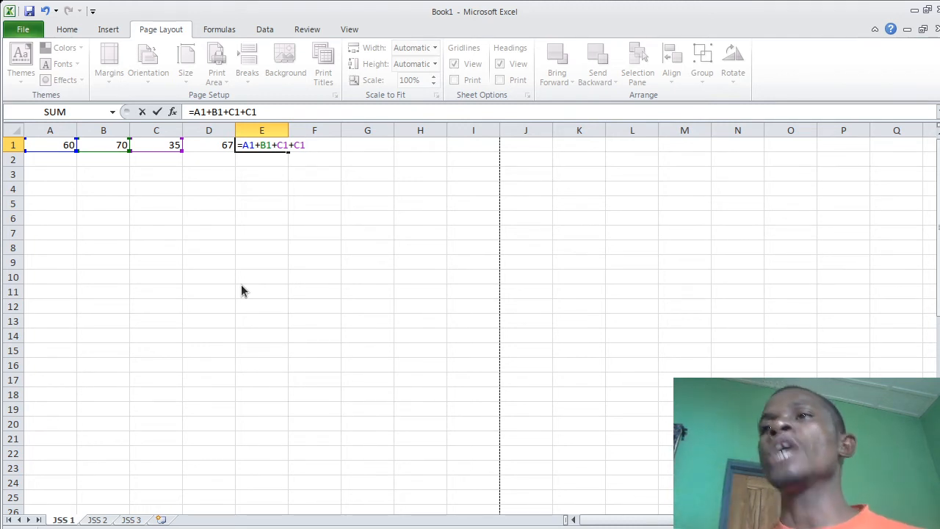
pyautogui.click(242, 287)
pyautogui.click(263, 145)
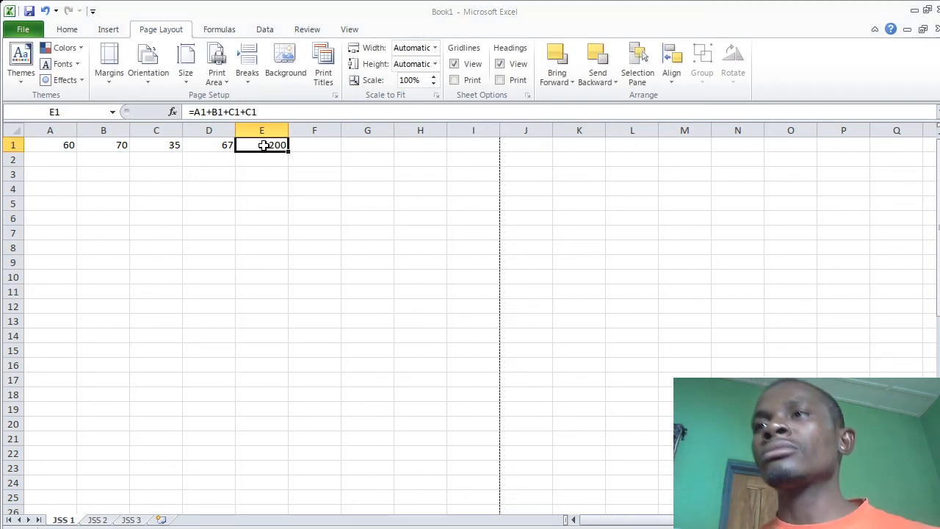
pyautogui.click(281, 172)
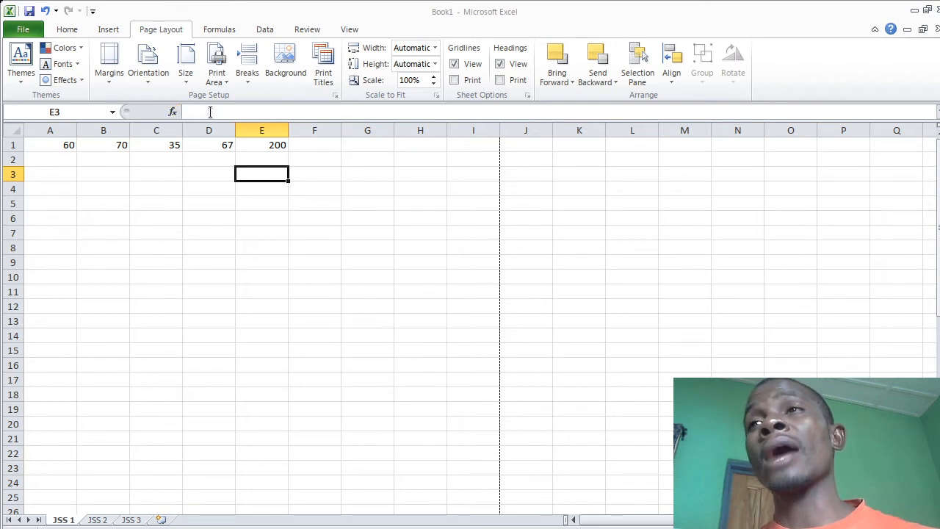
# Step: Correct the last reference of the formula in cell E1 so it reads =A1+B1+C1+D1
pyautogui.click(266, 147)
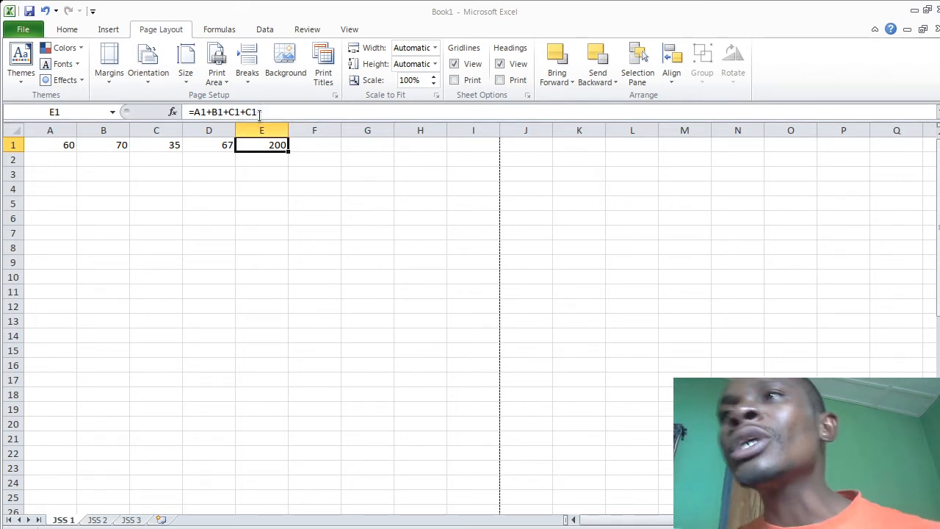
pyautogui.click(250, 111)
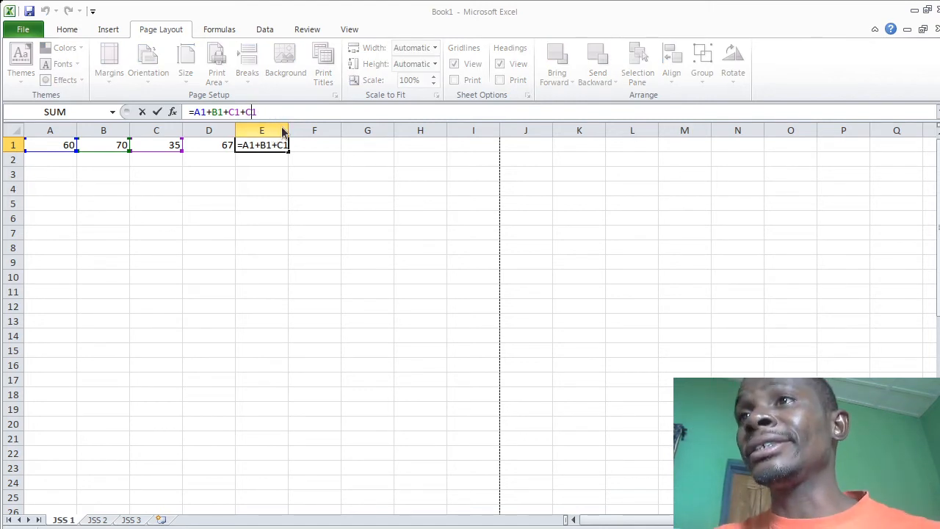
pyautogui.press('BackSpace')
pyautogui.write('D')
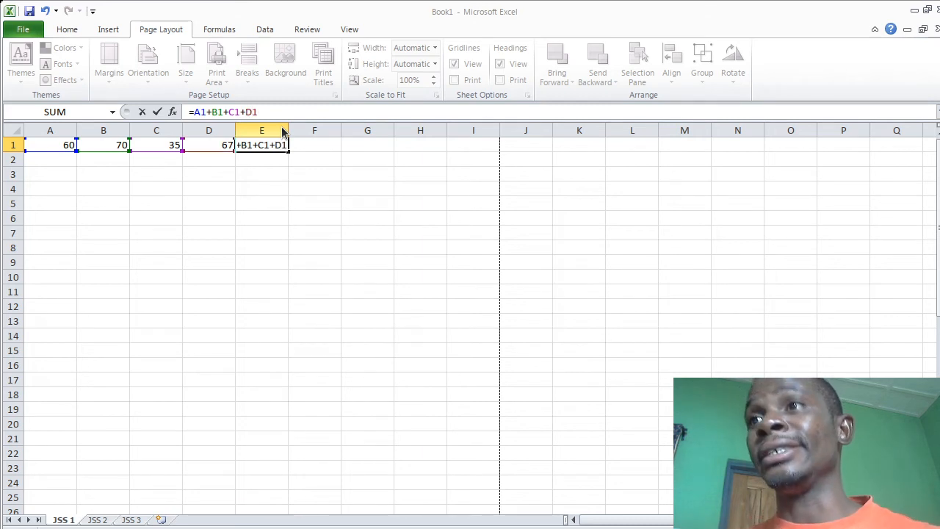
pyautogui.press('Return')
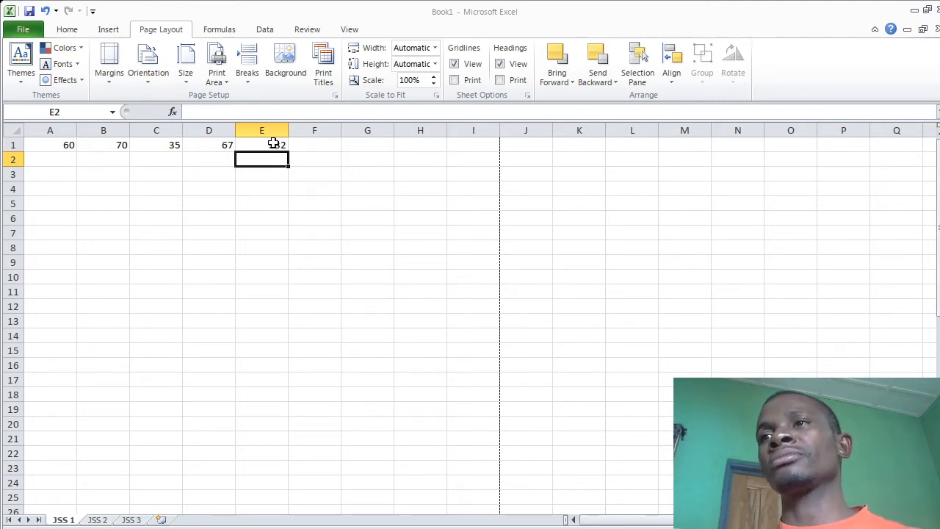
# Step: Clear the addition formula from cell E1 and begin a formula there with =SUM
pyautogui.click(272, 144)
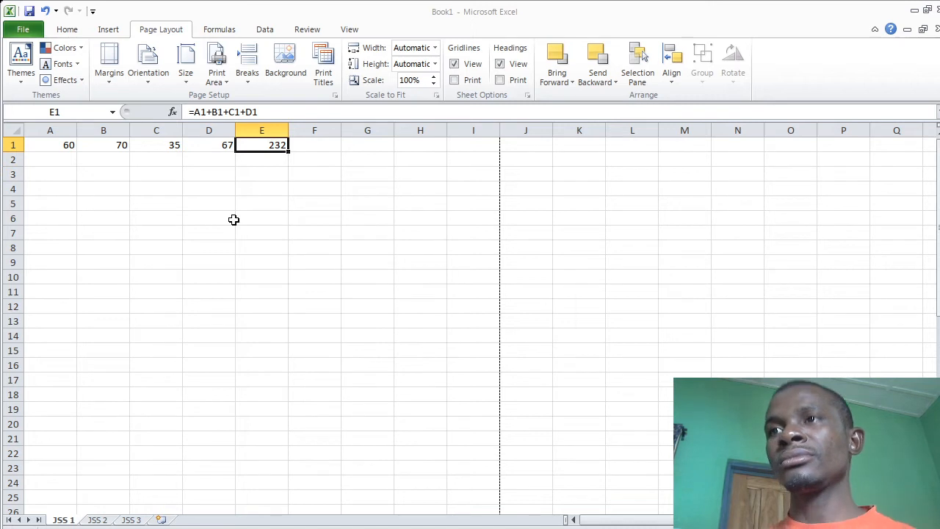
pyautogui.press('Delete')
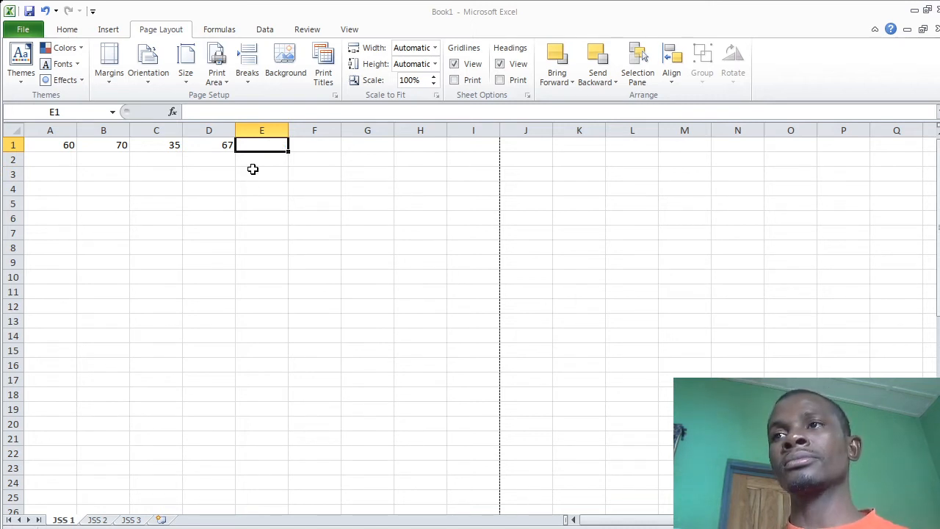
pyautogui.write('=')
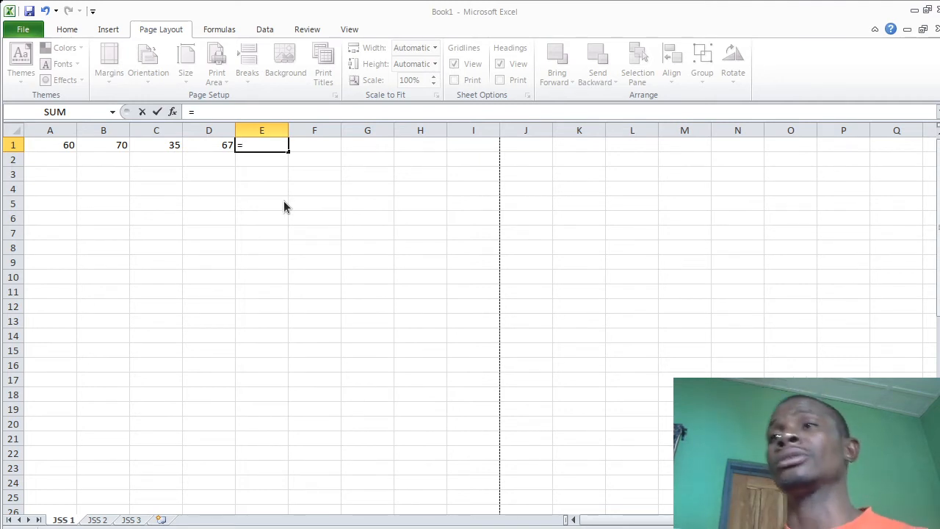
pyautogui.write('SUN')
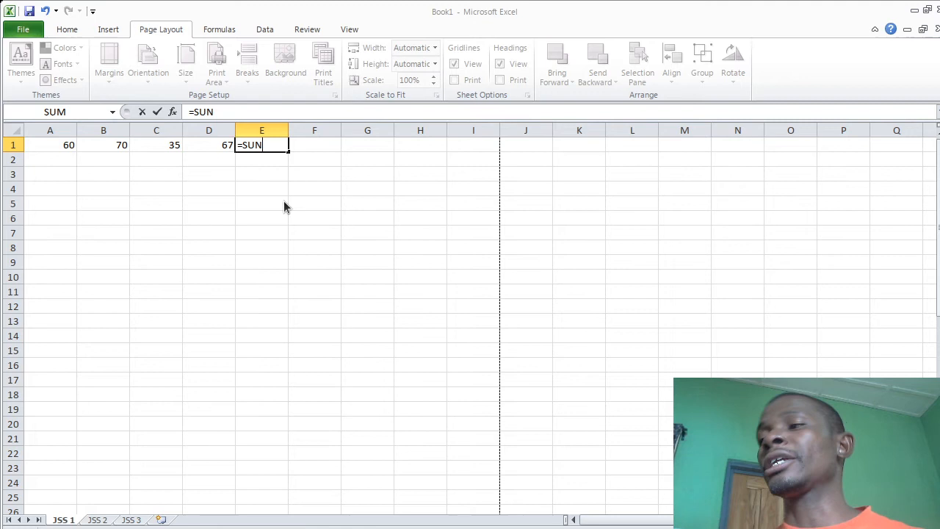
pyautogui.press('BackSpace')
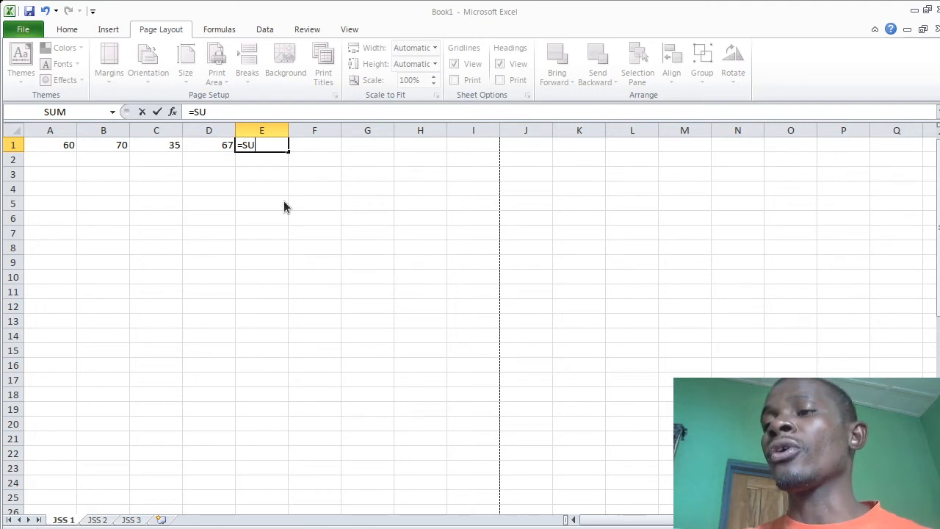
pyautogui.write('M')
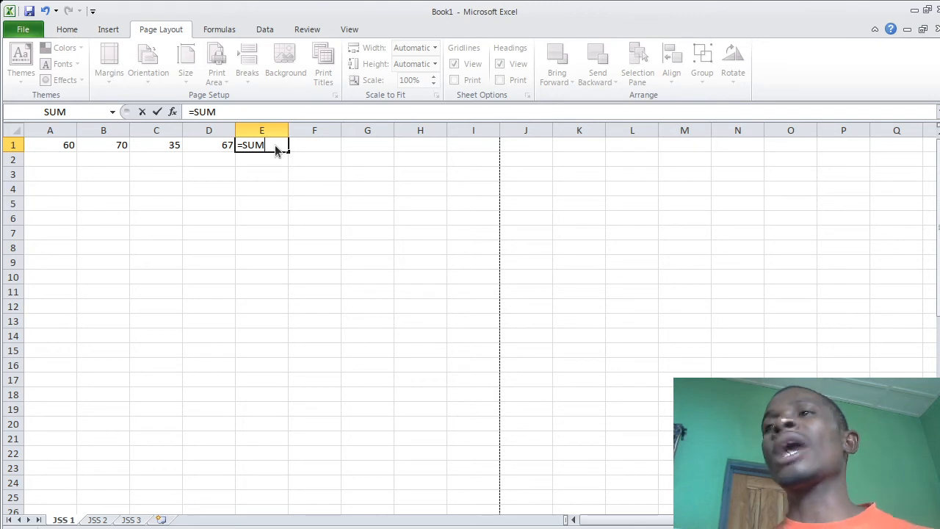
pyautogui.write('MATION')
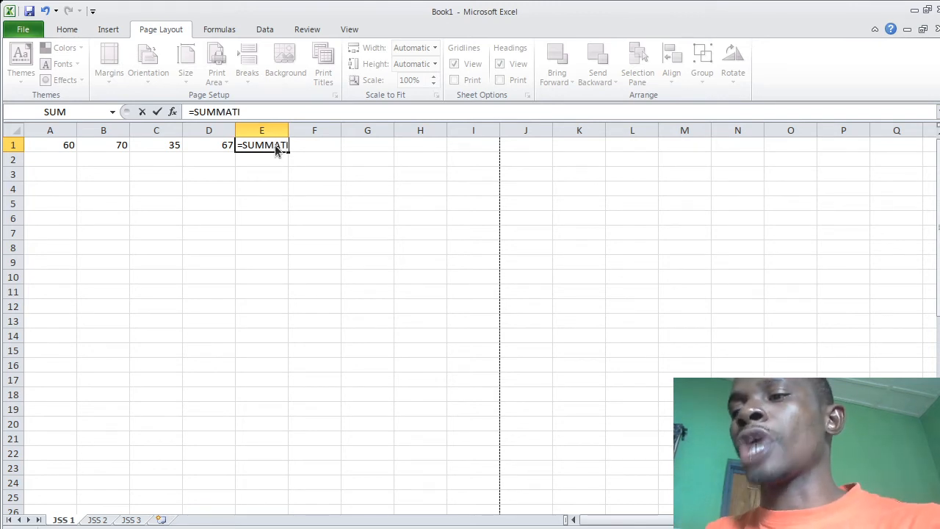
pyautogui.press('BackSpace')
pyautogui.press('BackSpace')
pyautogui.press('BackSpace')
pyautogui.press('BackSpace')
pyautogui.press('BackSpace')
pyautogui.press('BackSpace')
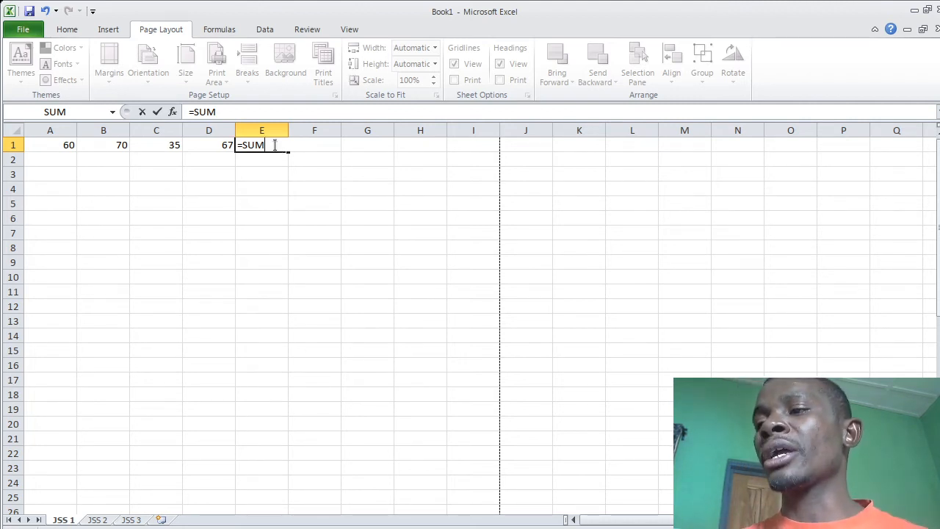
# Step: Complete the formula in cell E1 with comma-separated cell references as =SUM(A1,B1,C1,D1)
pyautogui.write('(')
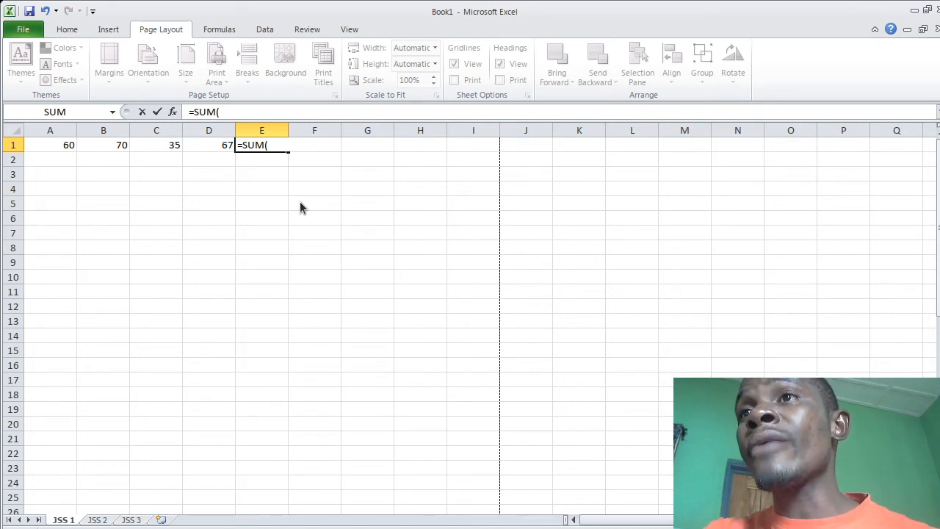
pyautogui.write('A1')
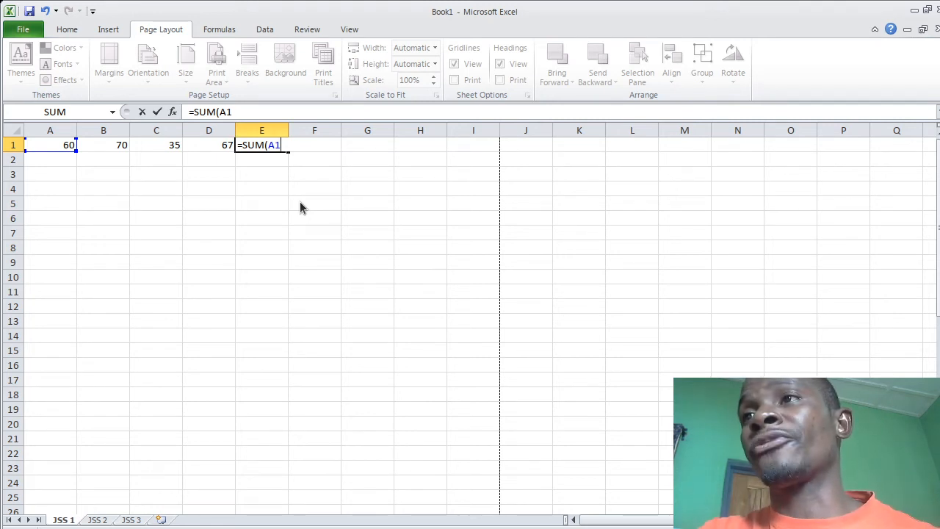
pyautogui.write(',')
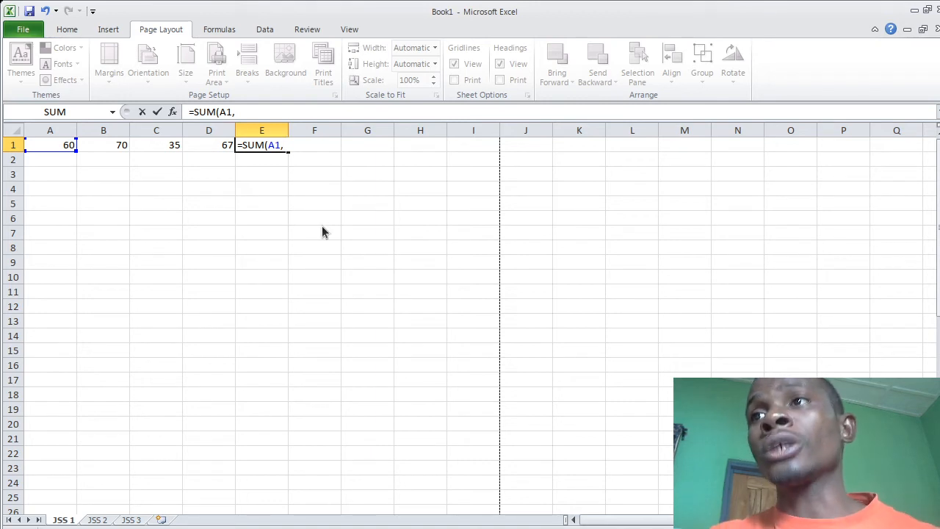
pyautogui.write('B1')
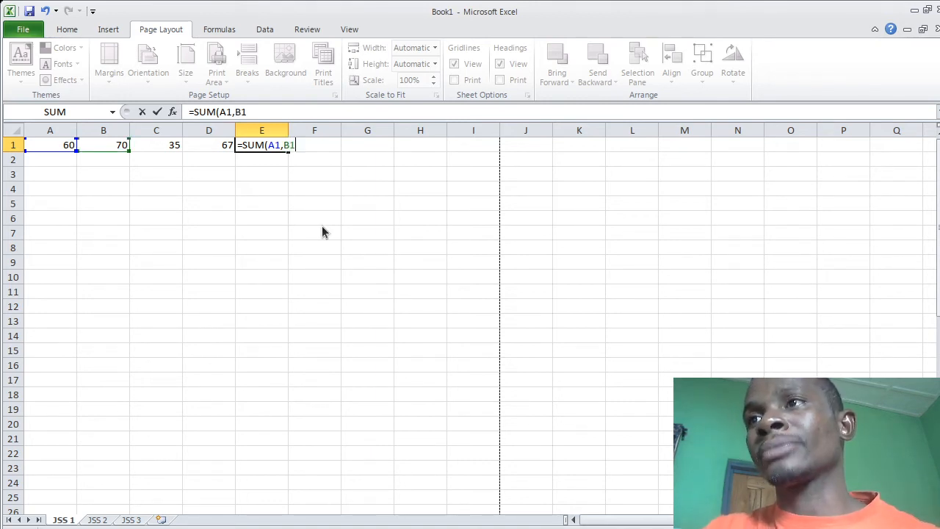
pyautogui.write(',')
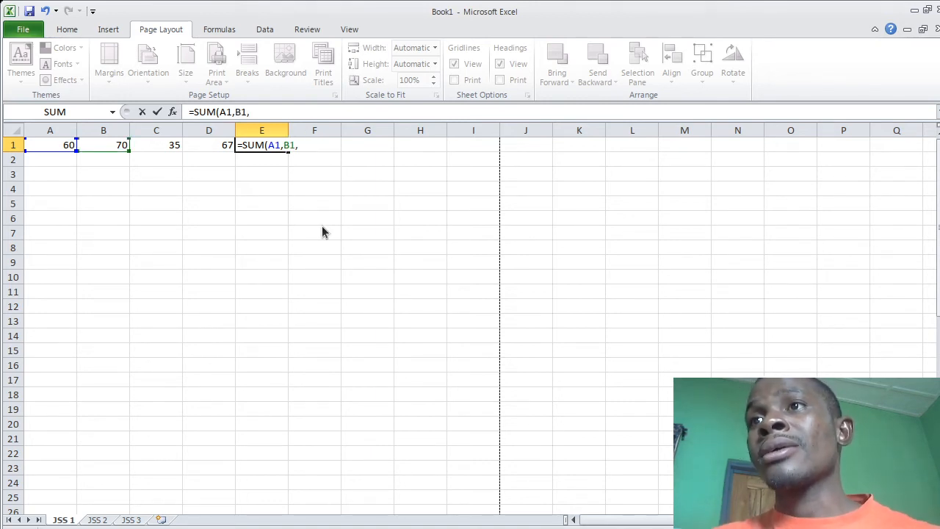
pyautogui.write('C1')
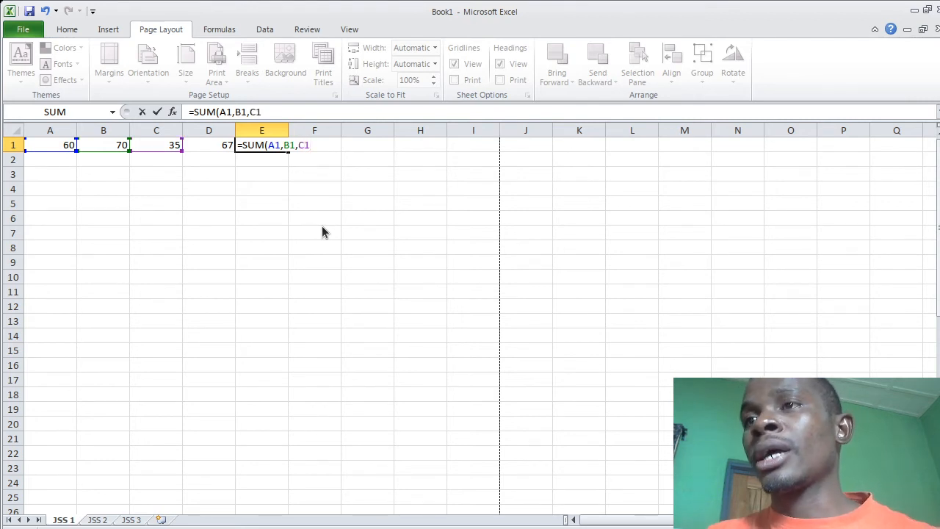
pyautogui.write(',D1')
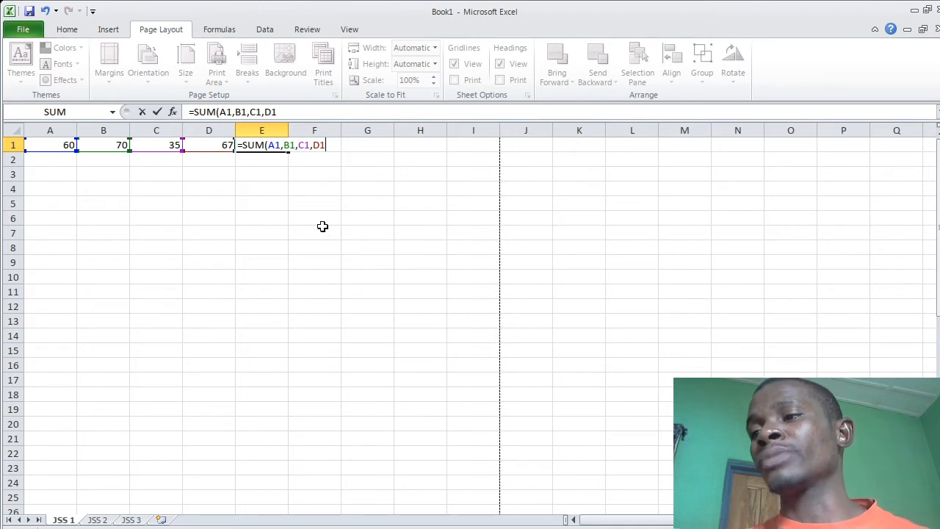
pyautogui.write(')')
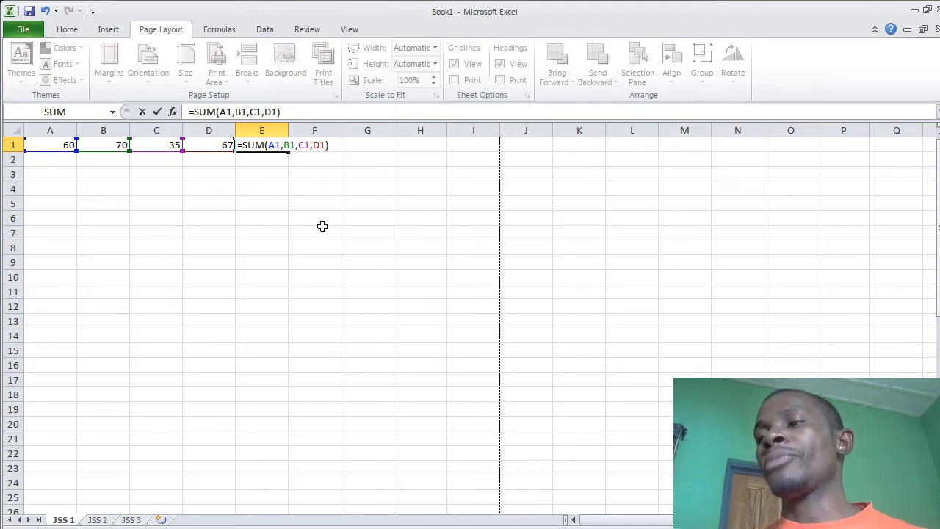
pyautogui.press('Return')
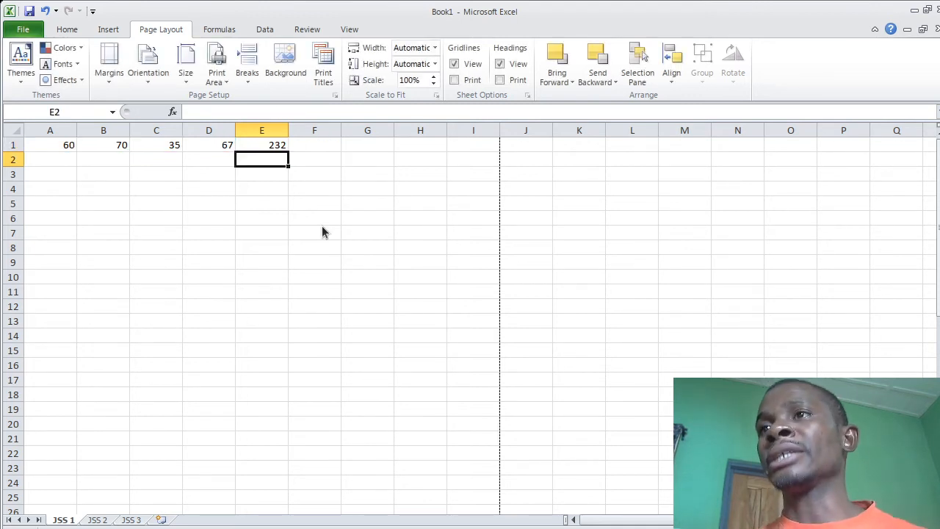
# Step: Replace the comma-separated formula in cell E1 with the range formula =SUM(A1:D1)
pyautogui.click(277, 146)
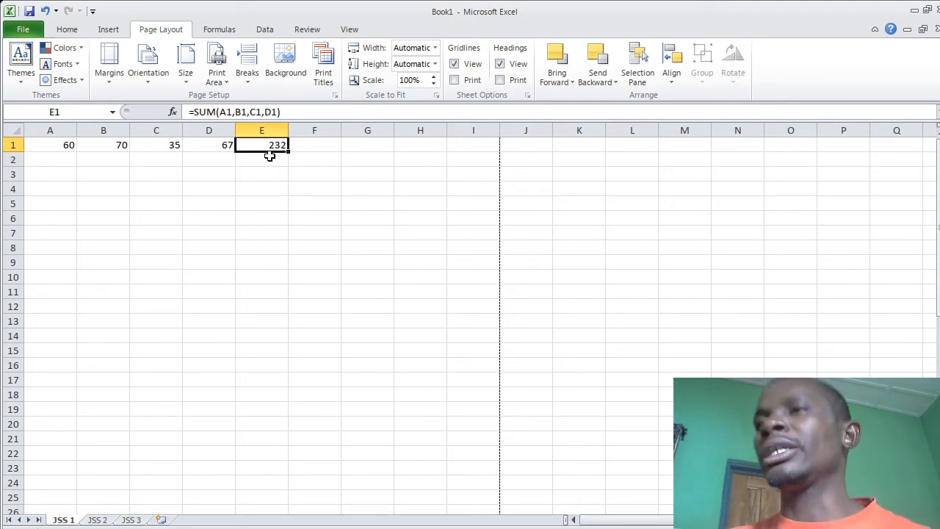
pyautogui.press('Delete')
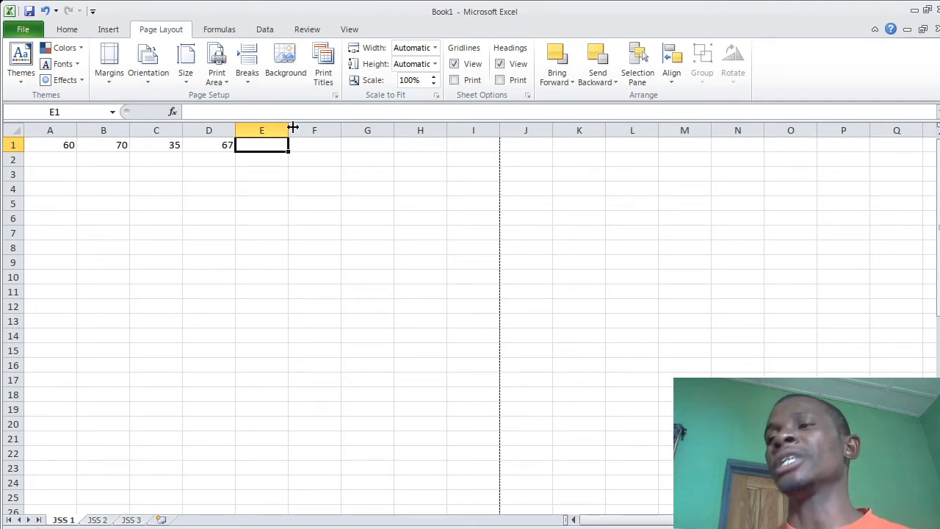
pyautogui.write('=SUM')
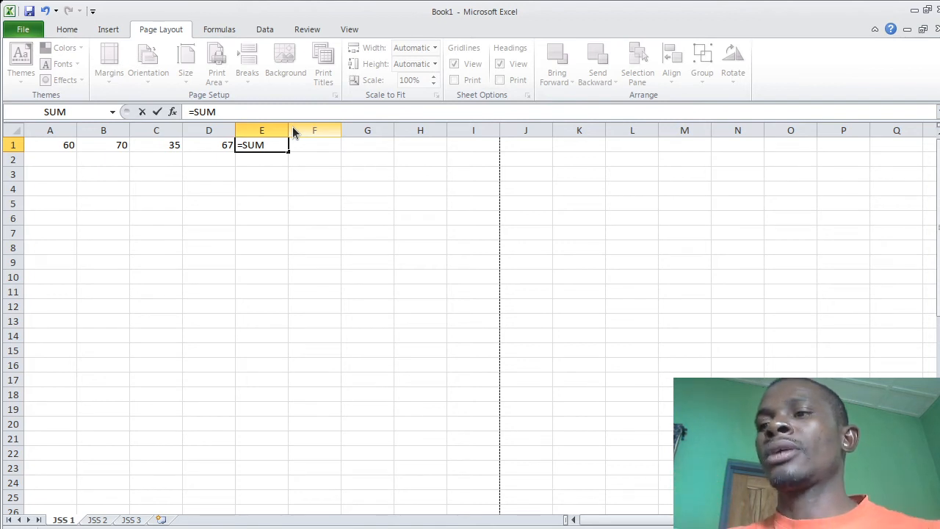
pyautogui.write('(')
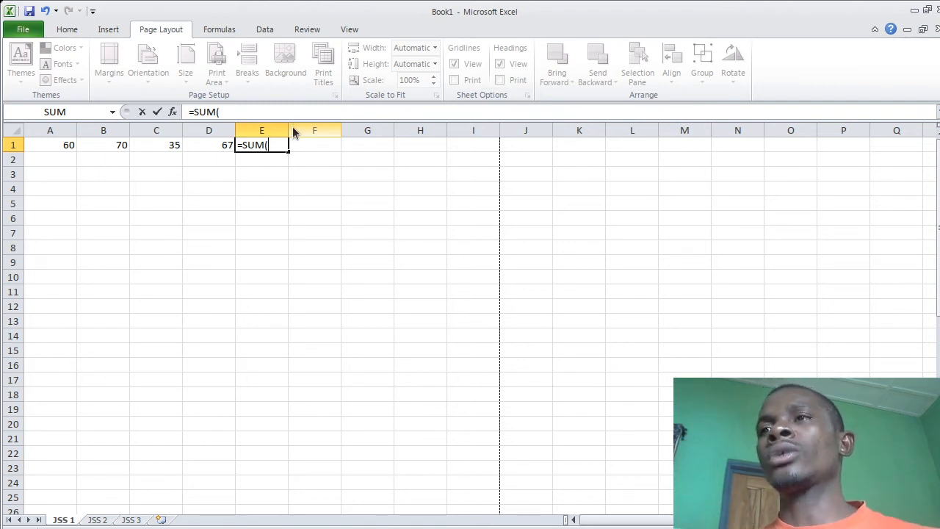
pyautogui.write('A1')
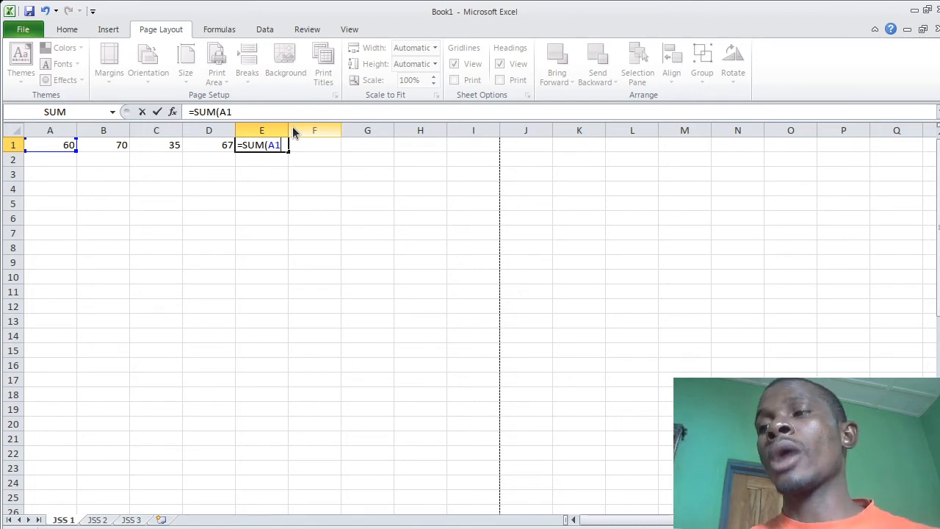
pyautogui.write(':')
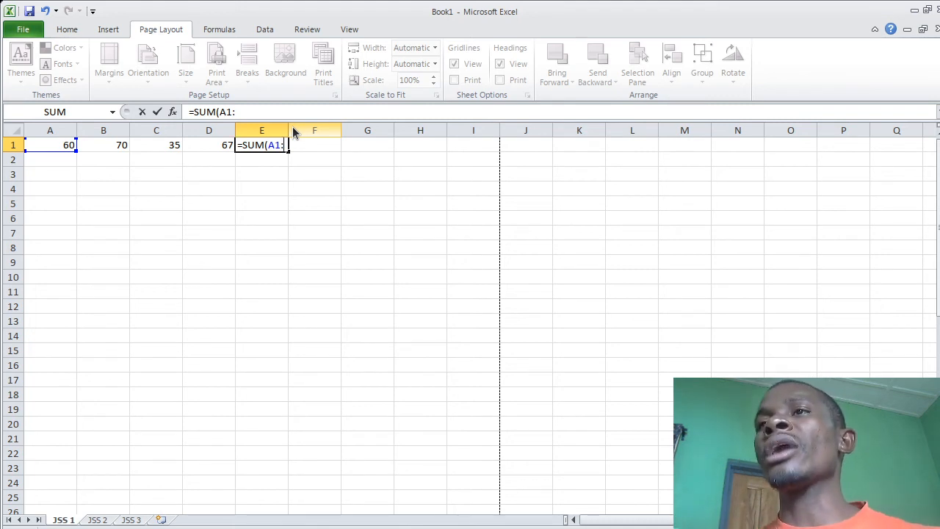
pyautogui.write('D1')
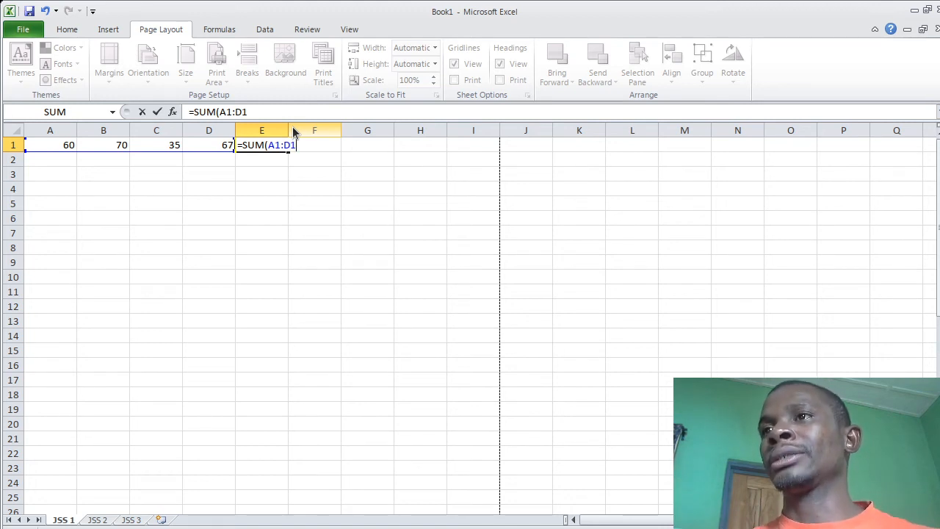
pyautogui.write(')')
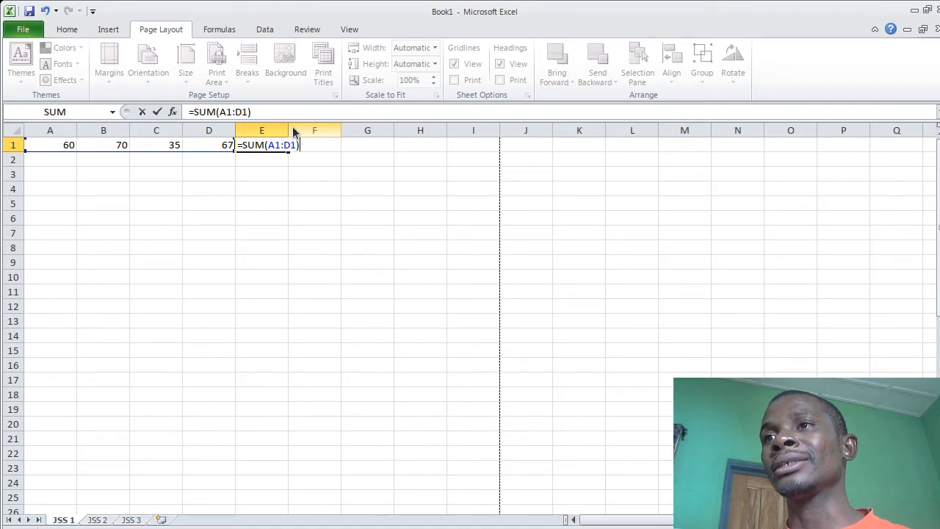
pyautogui.press('Return')
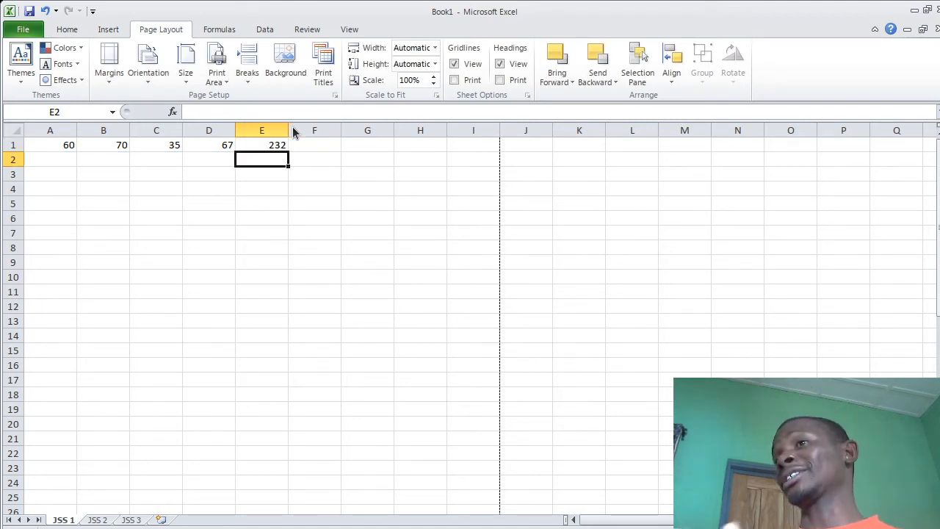
# Step: Clear the sum formula from cell E1 and enter the multiplication formula =A1*B1 in cell F7
pyautogui.click(286, 146)
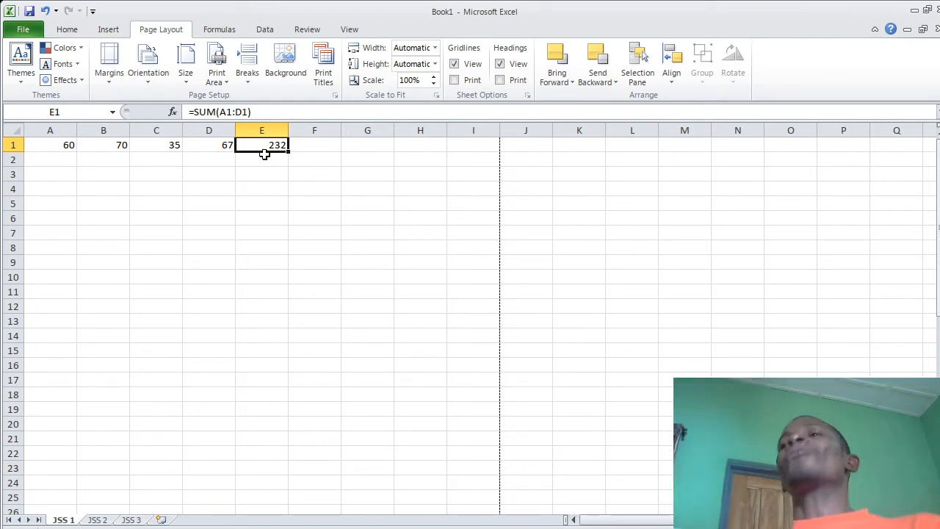
pyautogui.press('Delete')
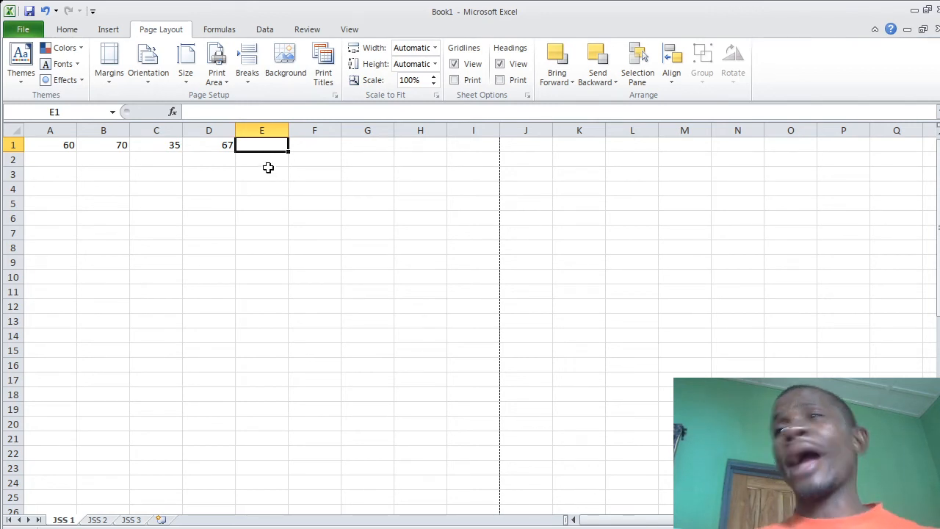
pyautogui.click(309, 235)
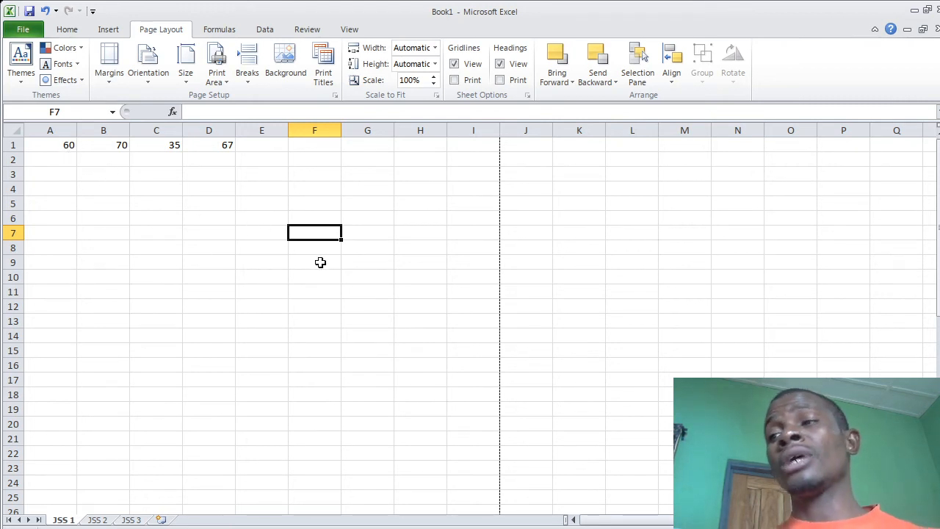
pyautogui.write('=')
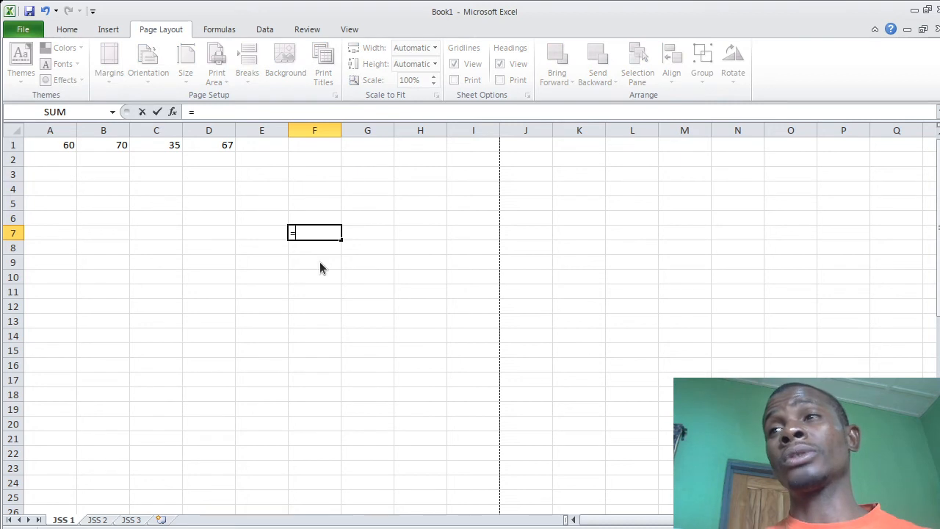
pyautogui.click(65, 144)
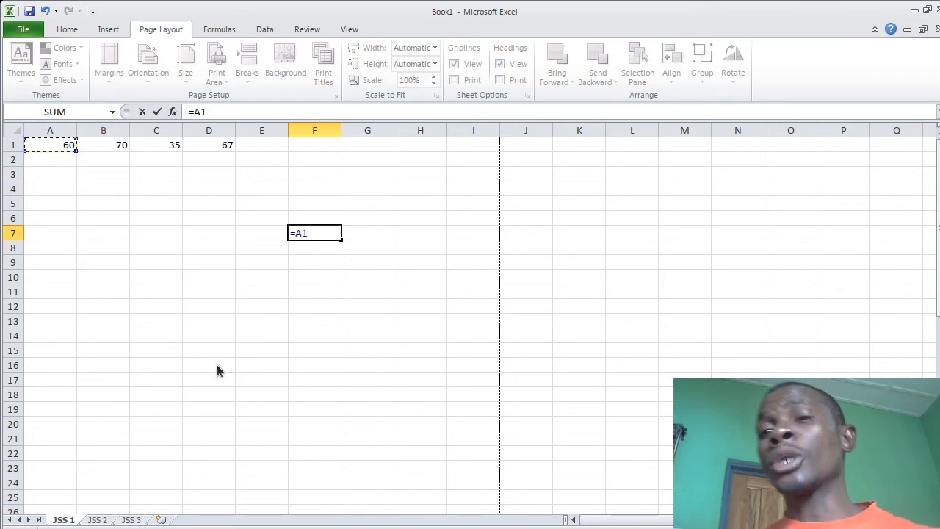
pyautogui.write('*')
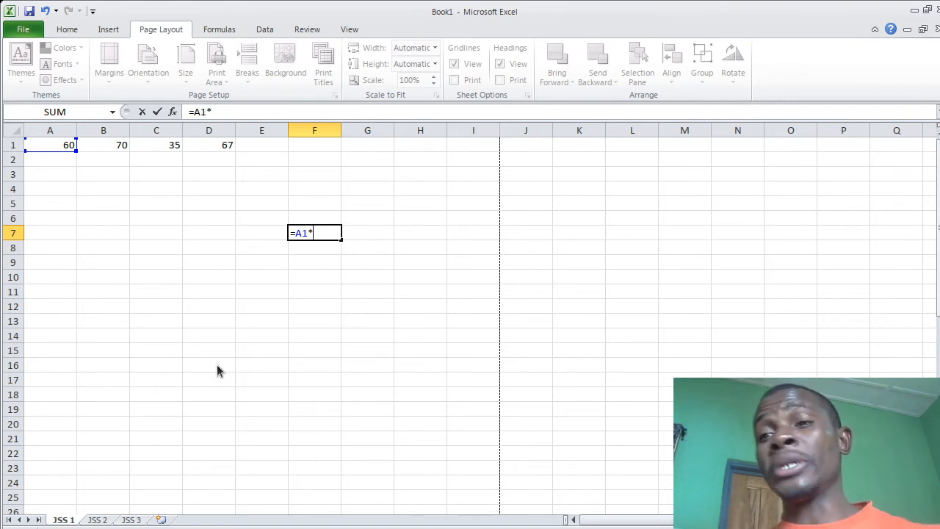
pyautogui.write('X')
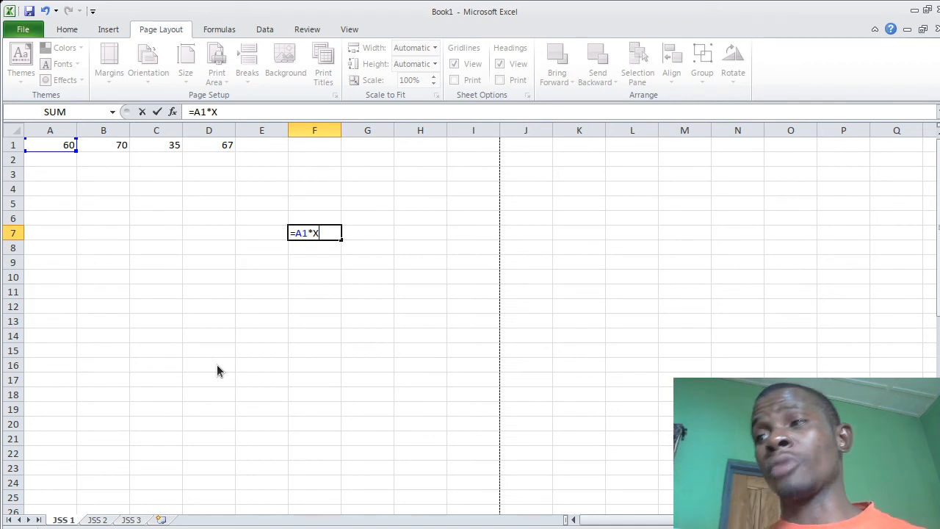
pyautogui.press('BackSpace')
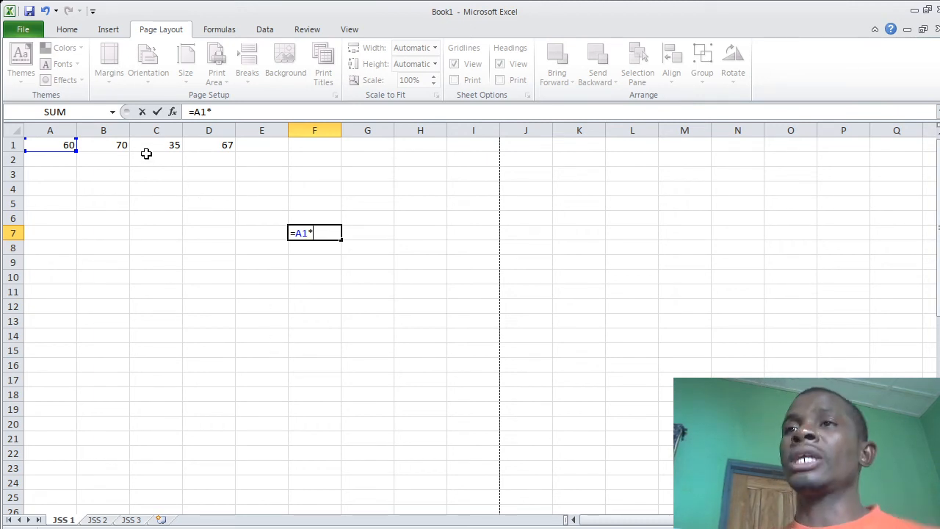
pyautogui.click(117, 150)
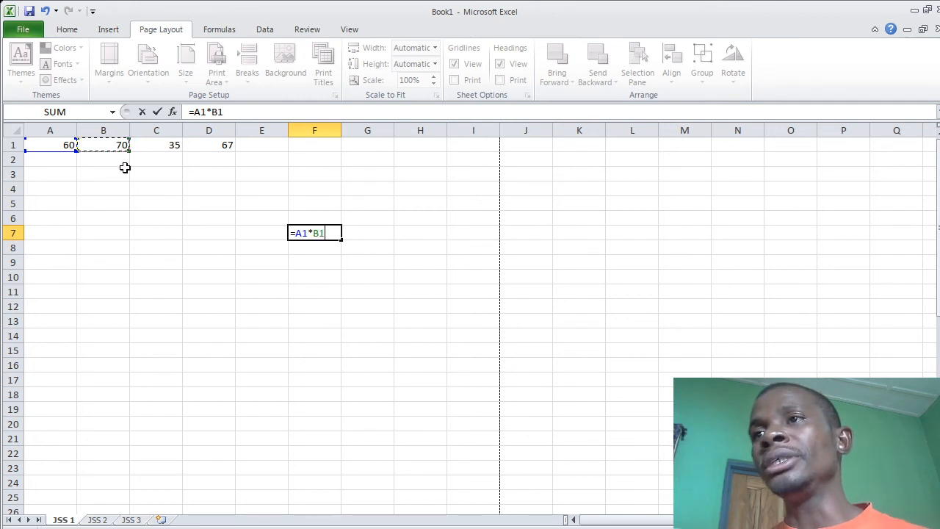
pyautogui.press('Return')
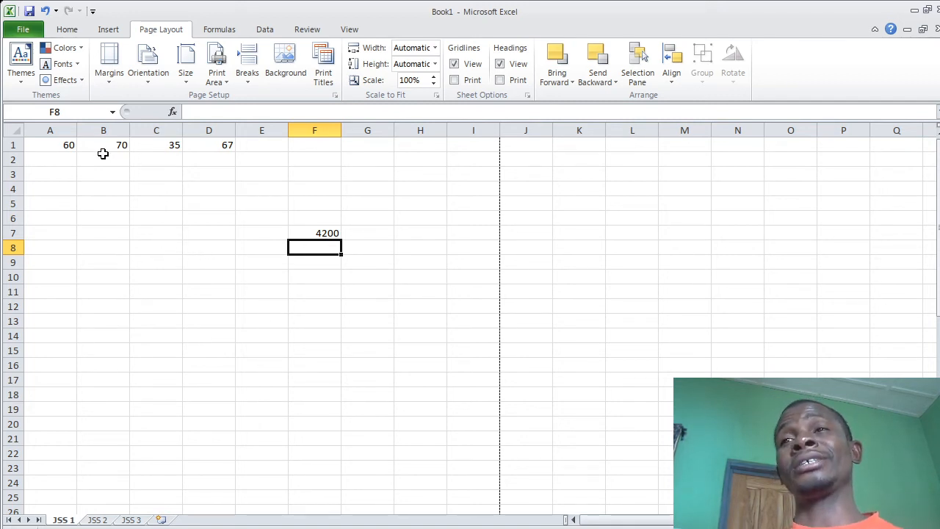
# Step: Change the value in cell B1 to 5 and clear the multiplication formula from cell F7
pyautogui.click(104, 148)
pyautogui.write('5')
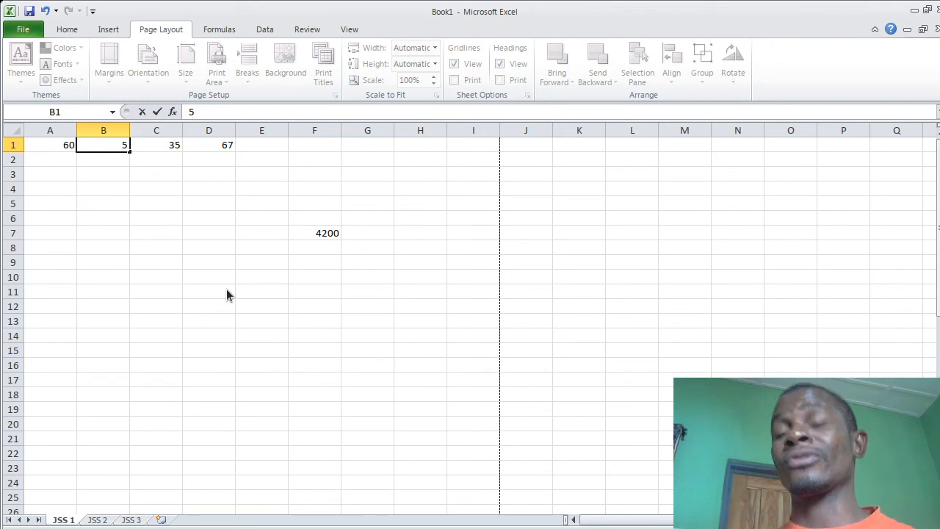
pyautogui.press('Return')
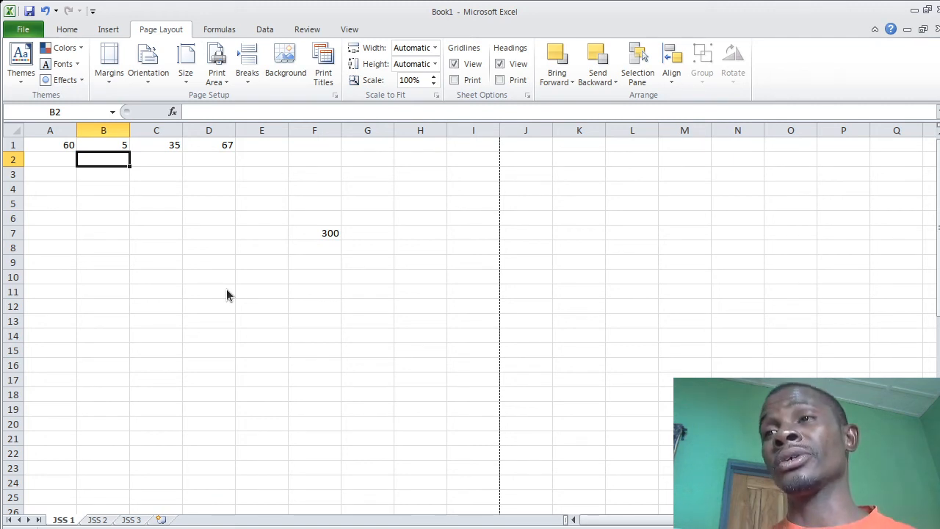
pyautogui.click(320, 235)
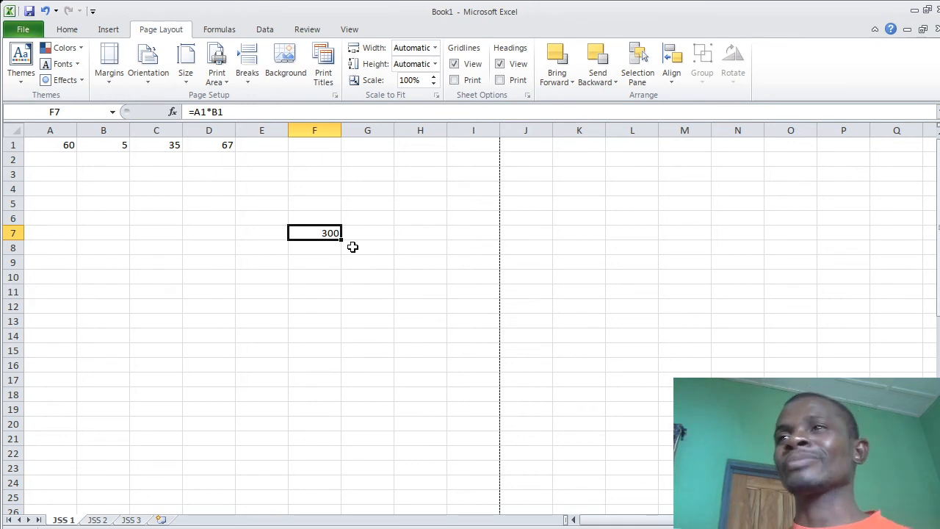
pyautogui.press('Delete')
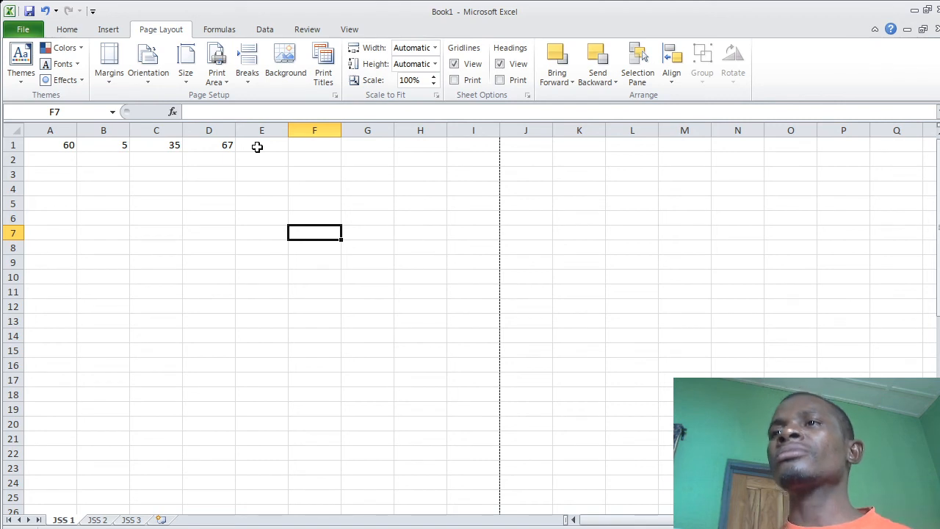
# Step: Add up cells A1 to D1 in cell E1 with AutoSum, giving =SUM(A1:D1)
pyautogui.click(254, 149)
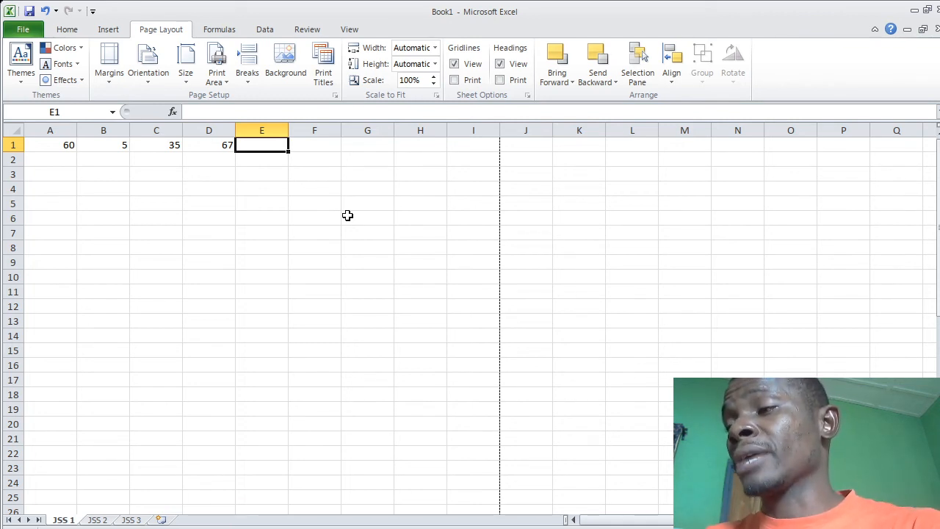
pyautogui.hotkey('alt', '=')
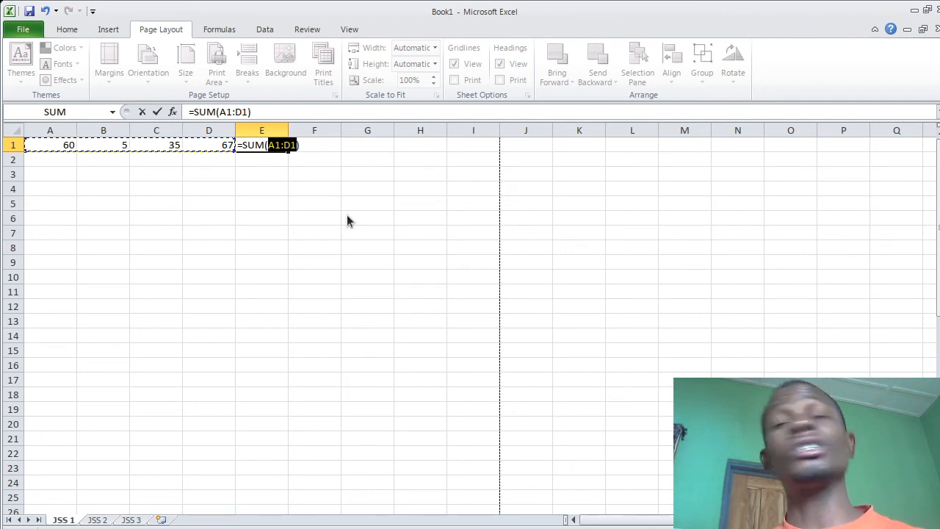
pyautogui.press('Return')
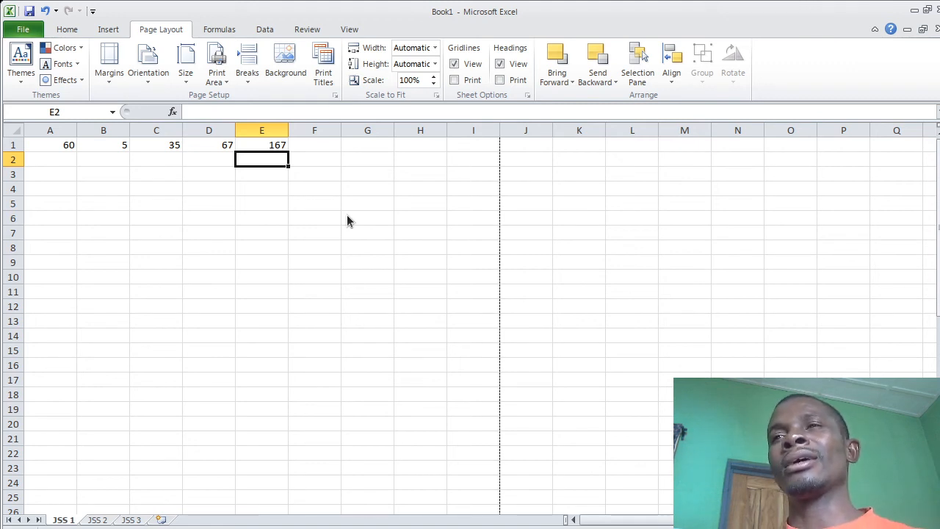
# Step: Enter 50, 90, 100 and 500 in cells A2 to A5 and total A1 to A5 in cell A6 with AutoSum
pyautogui.click(64, 159)
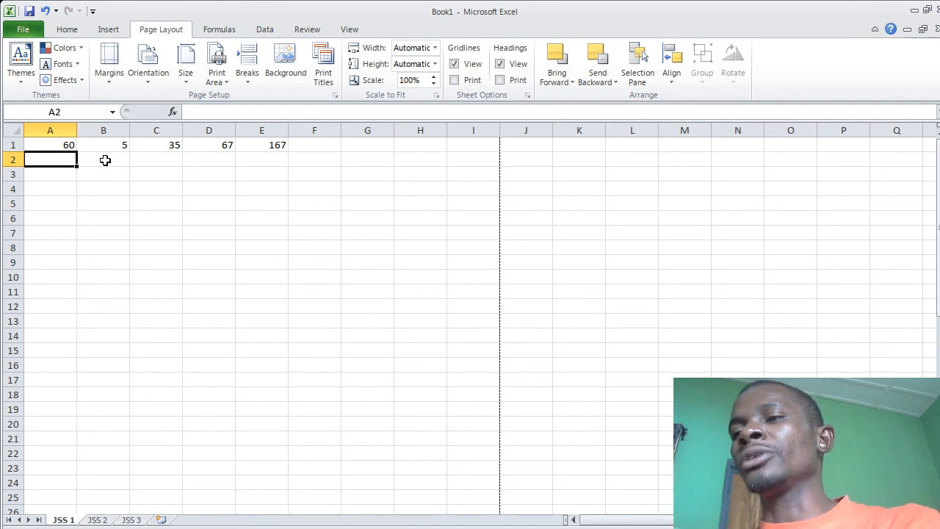
pyautogui.write('50')
pyautogui.press('Return')
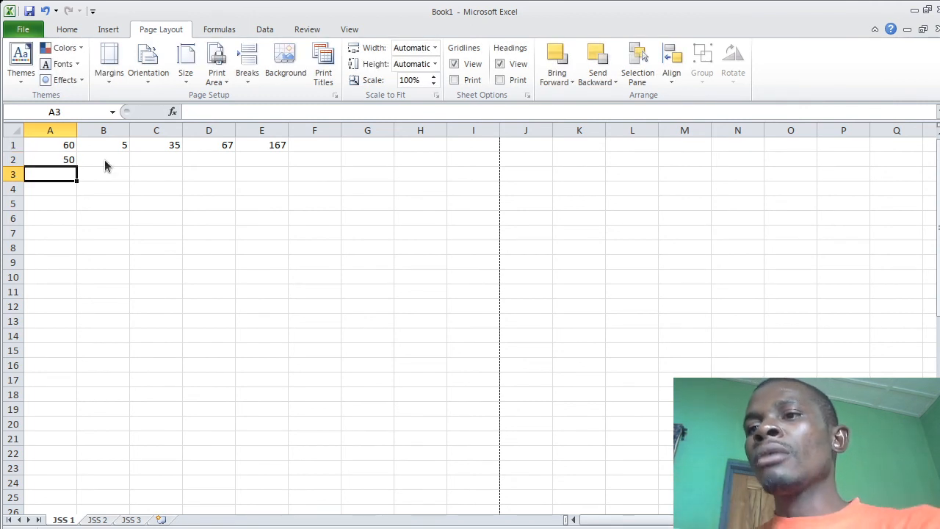
pyautogui.write('90')
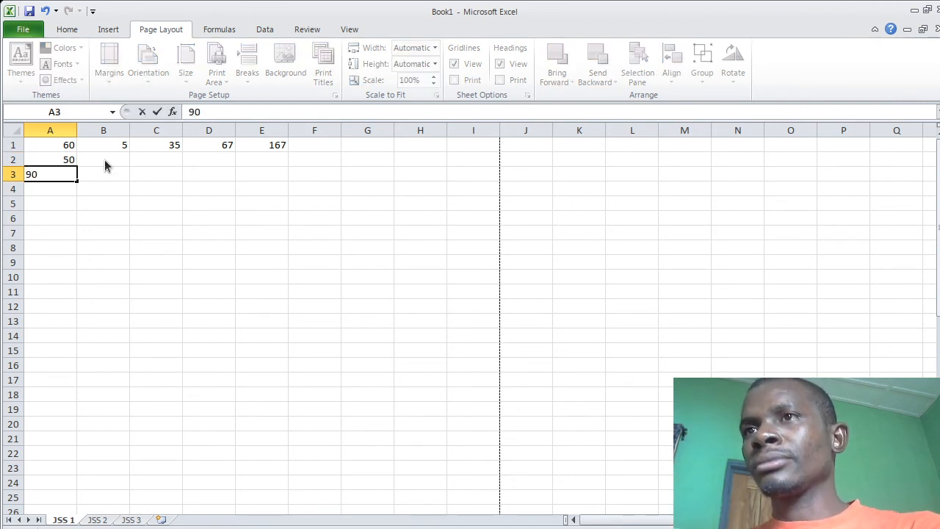
pyautogui.press('Return')
pyautogui.write('100')
pyautogui.press('Return')
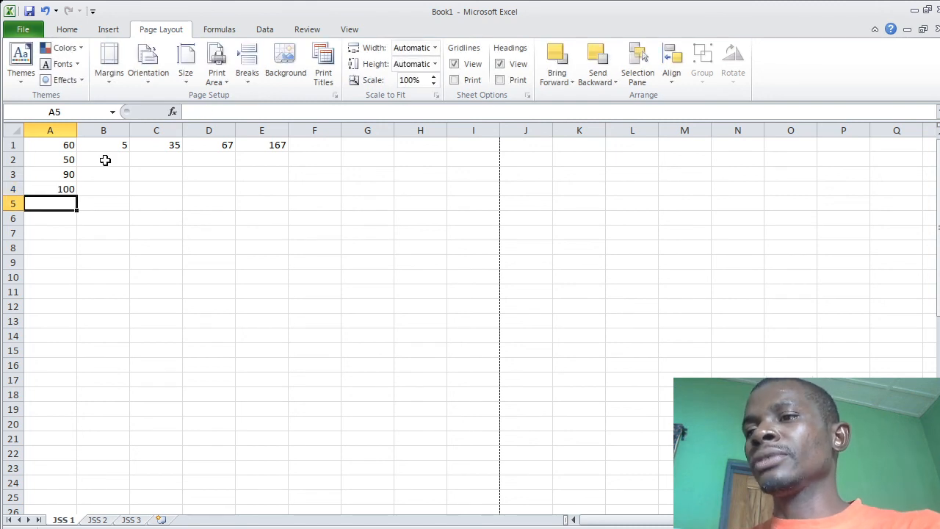
pyautogui.write('500')
pyautogui.press('Return')
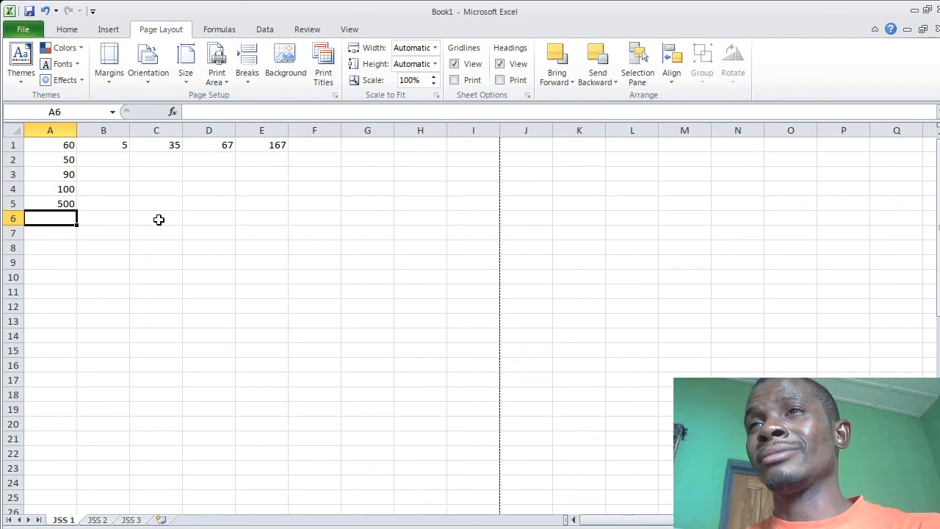
pyautogui.hotkey('alt', '=')
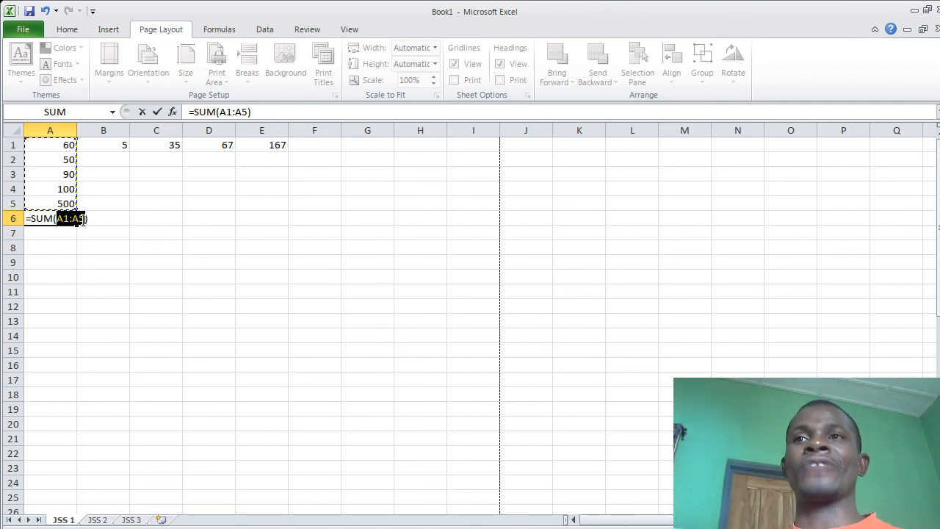
pyautogui.press('Return')
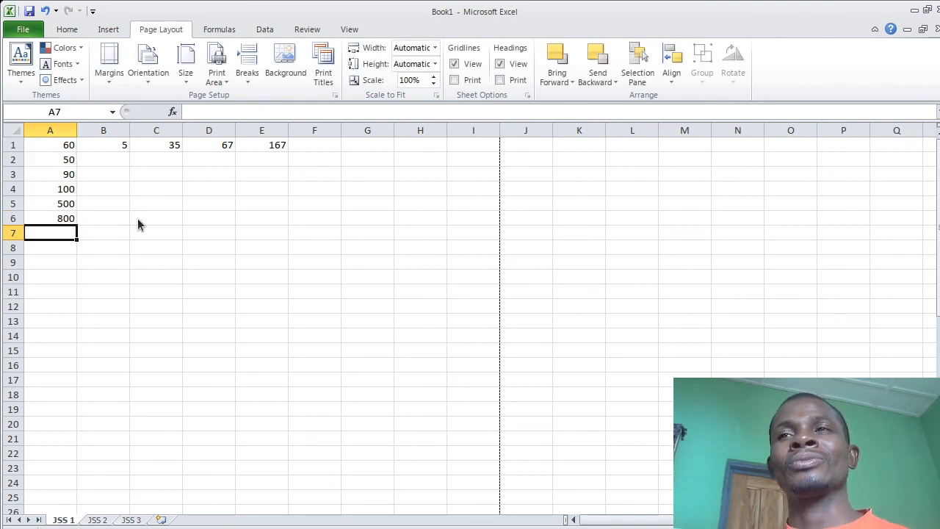
# Step: Write the arithmetic operator symbols -/+* in cell B6, beside the column A total
pyautogui.click(95, 220)
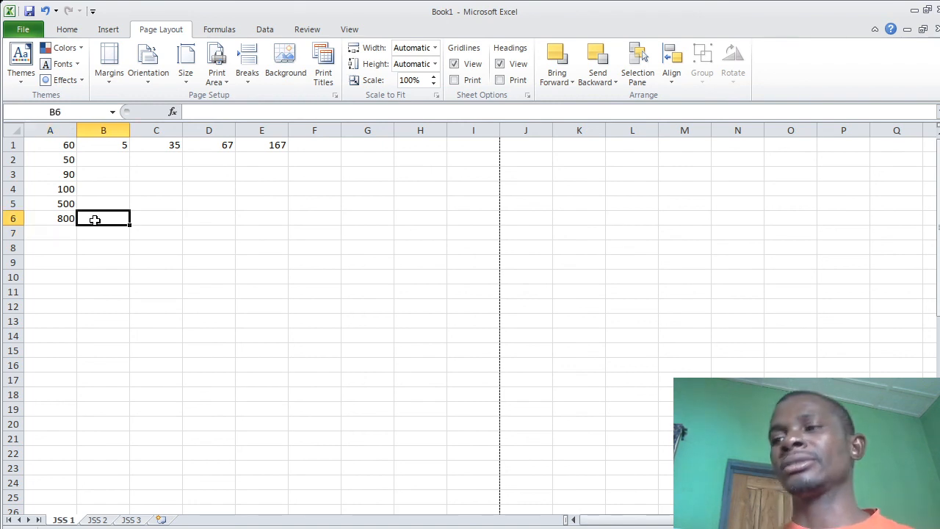
pyautogui.write('-/')
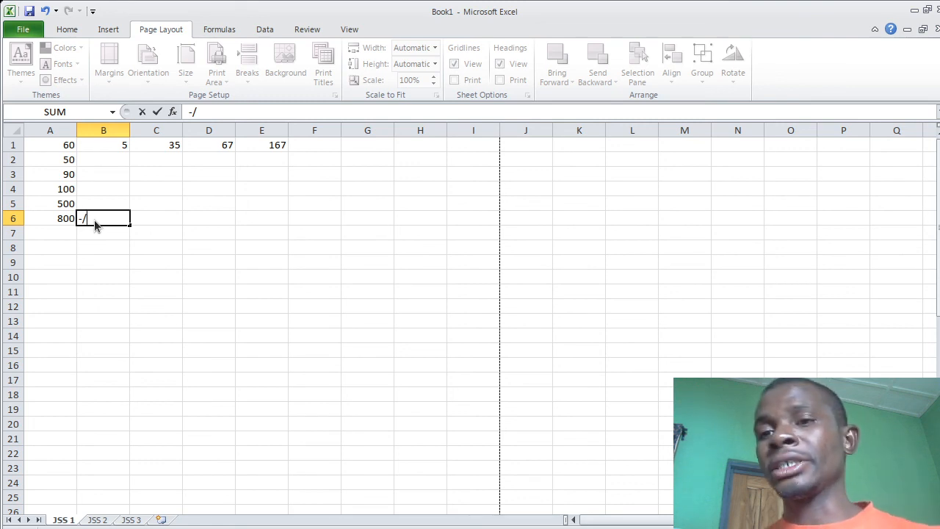
pyautogui.write('+')
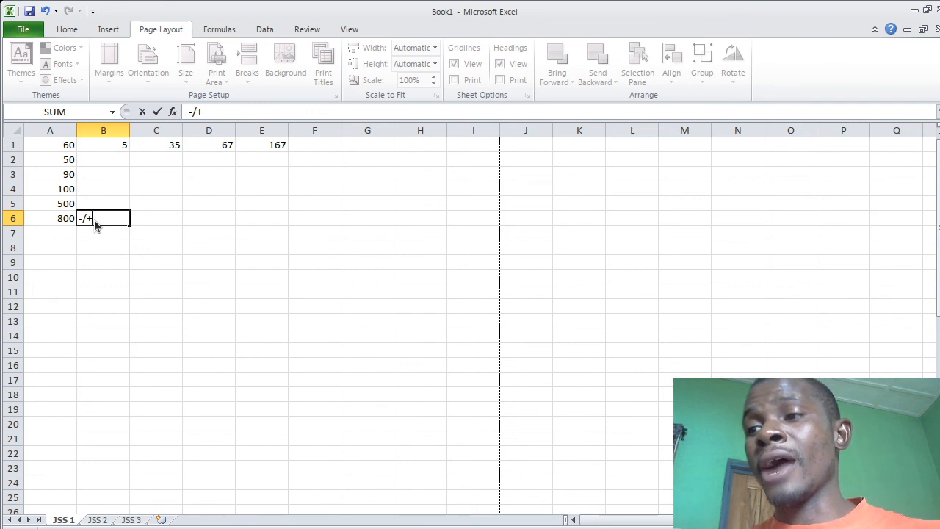
pyautogui.write('*')
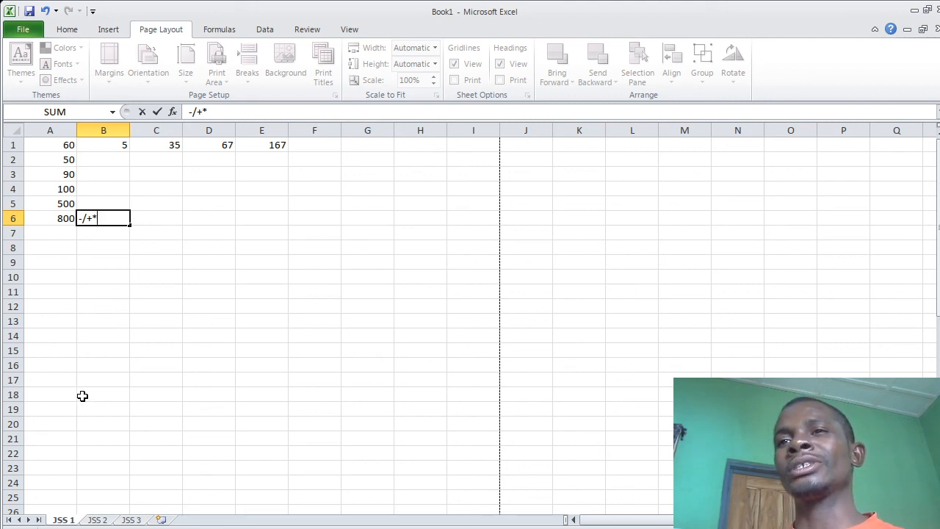
pyautogui.click(27, 527)
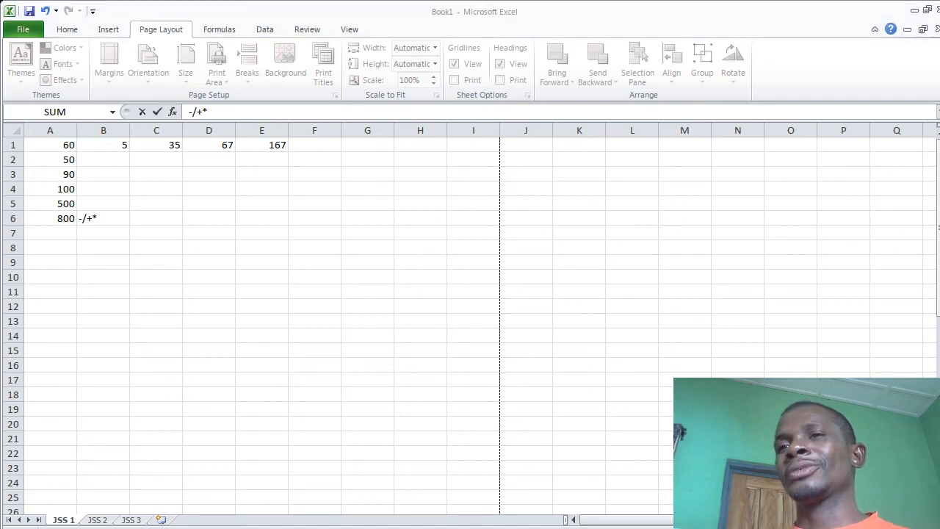